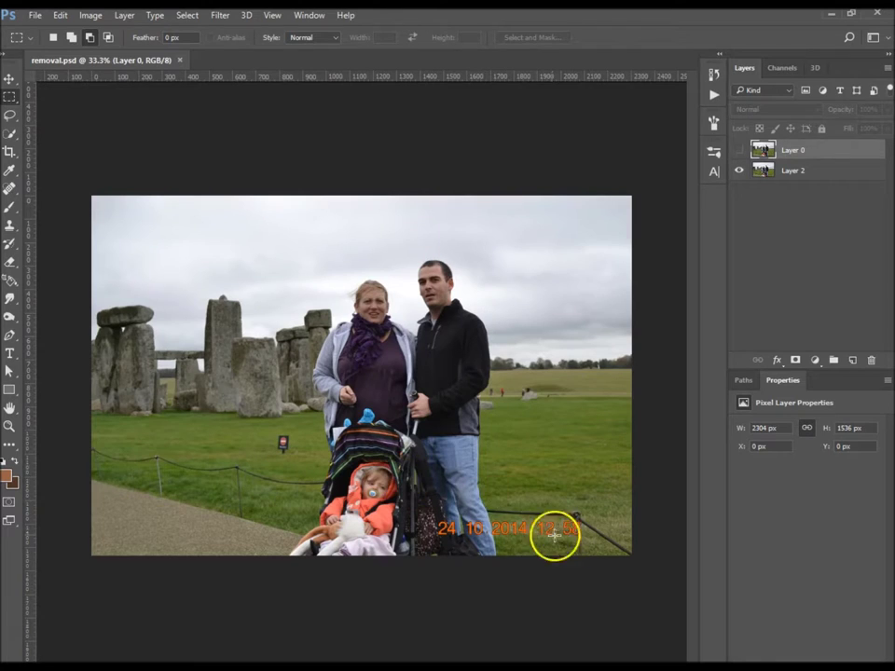
Toggle the finished Layer 0 on and off to compare with the original, then delete it
click(740, 151)
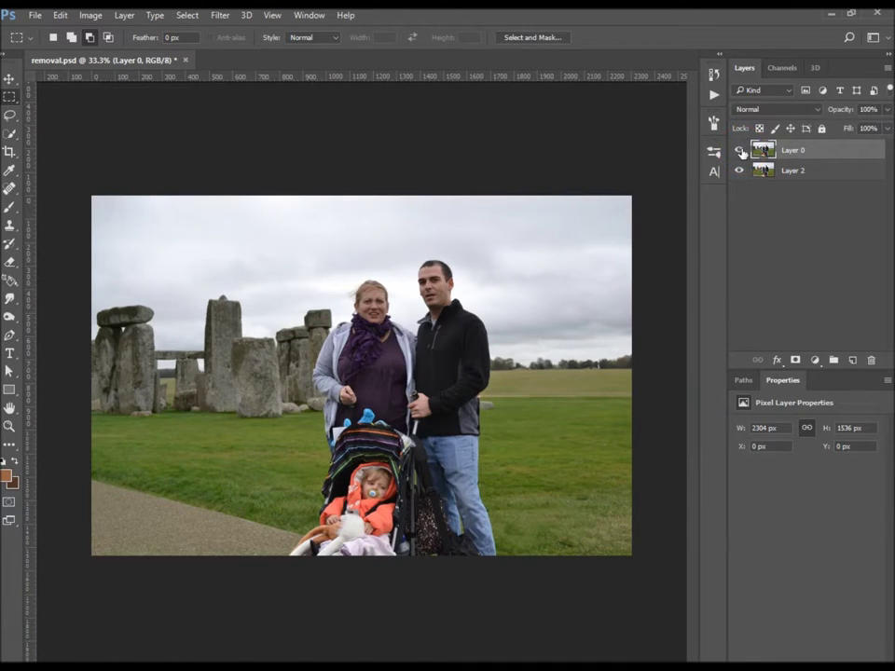
click(740, 151)
click(740, 151)
click(740, 151)
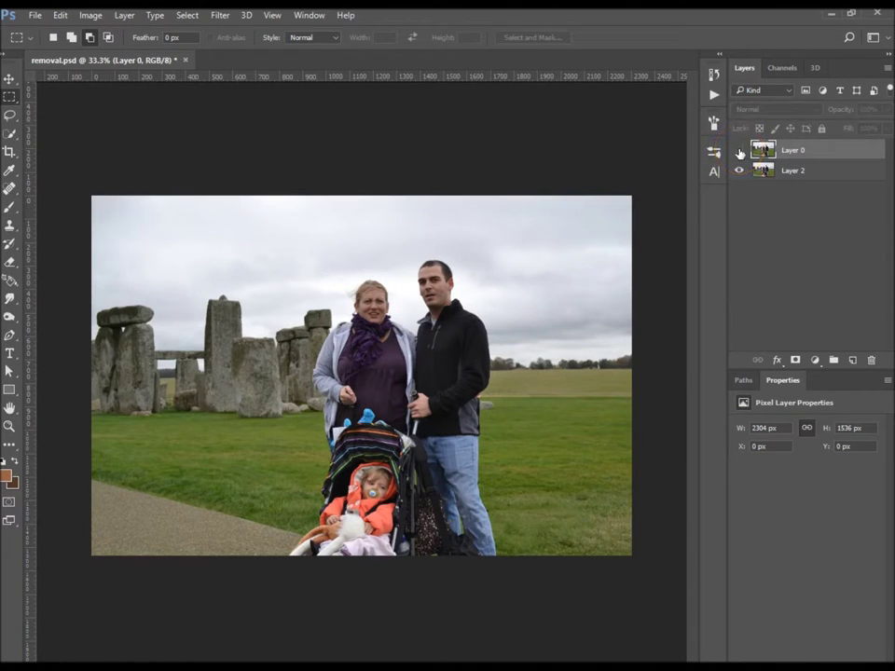
click(740, 151)
drag(832, 151, 872, 361)
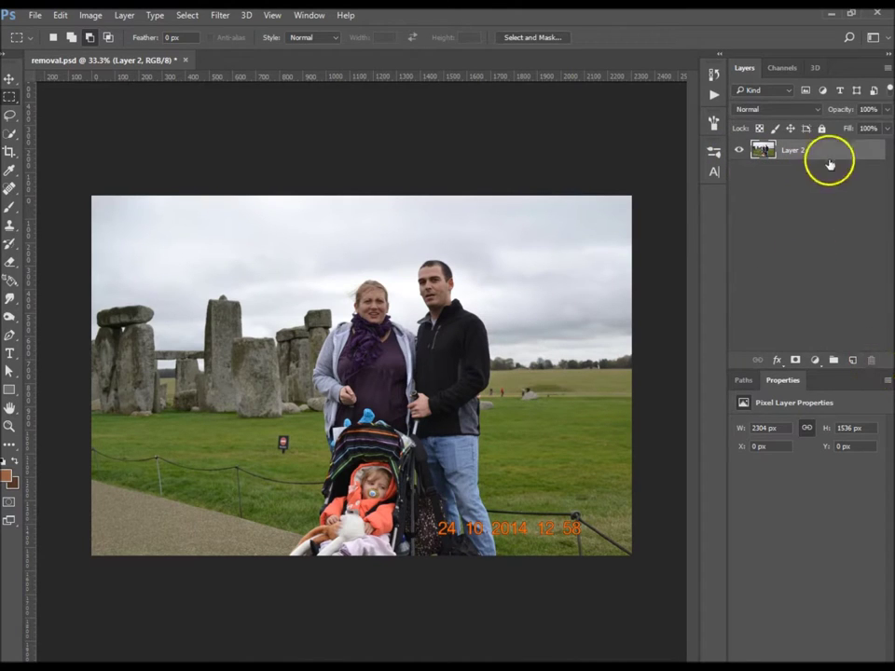
Add three new empty layers above Layer 2
click(851, 362)
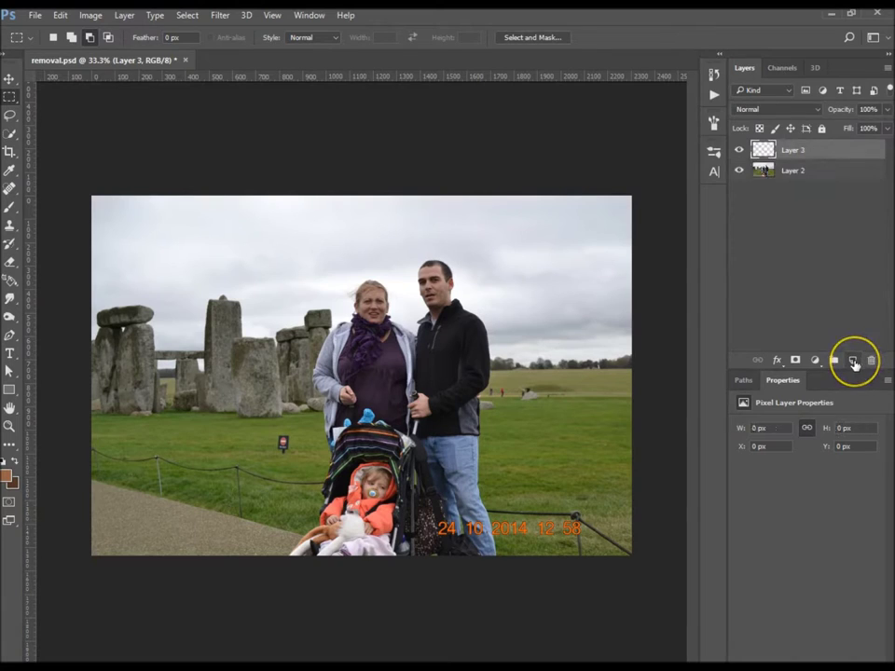
click(851, 362)
click(851, 362)
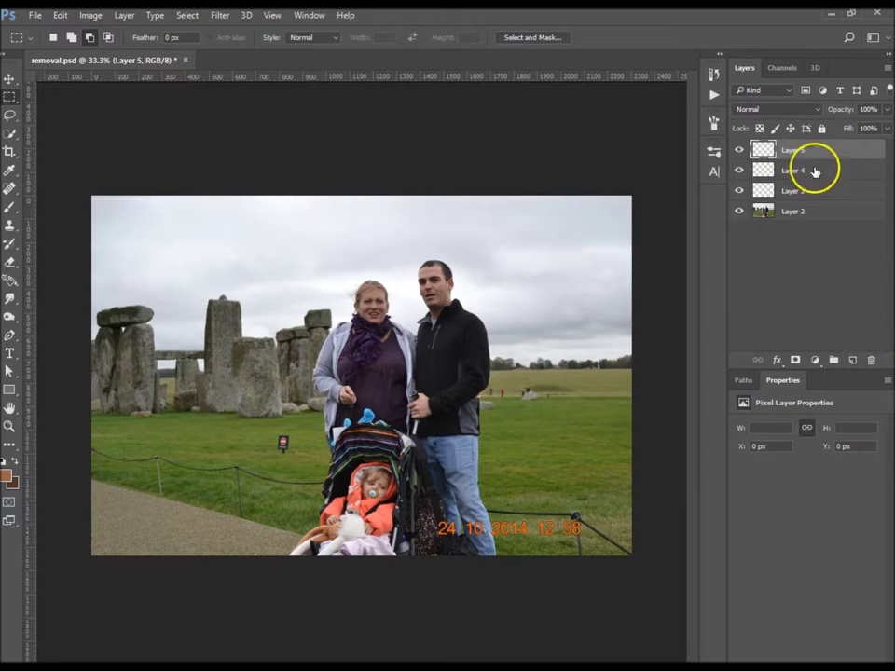
Rename the new layers Clone, healing brush and patch, then select all three
double_click(795, 190)
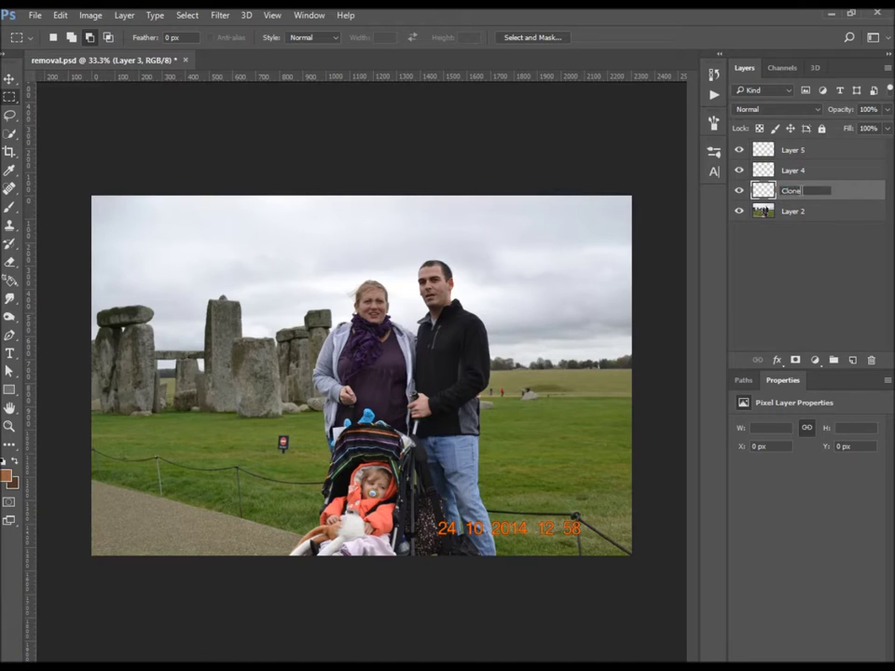
double_click(794, 171)
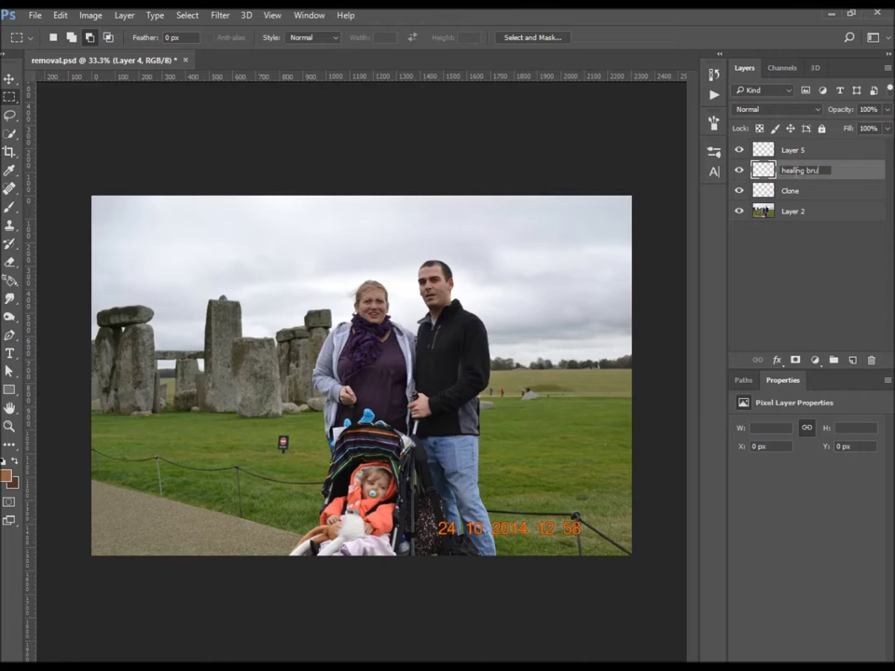
key(Return)
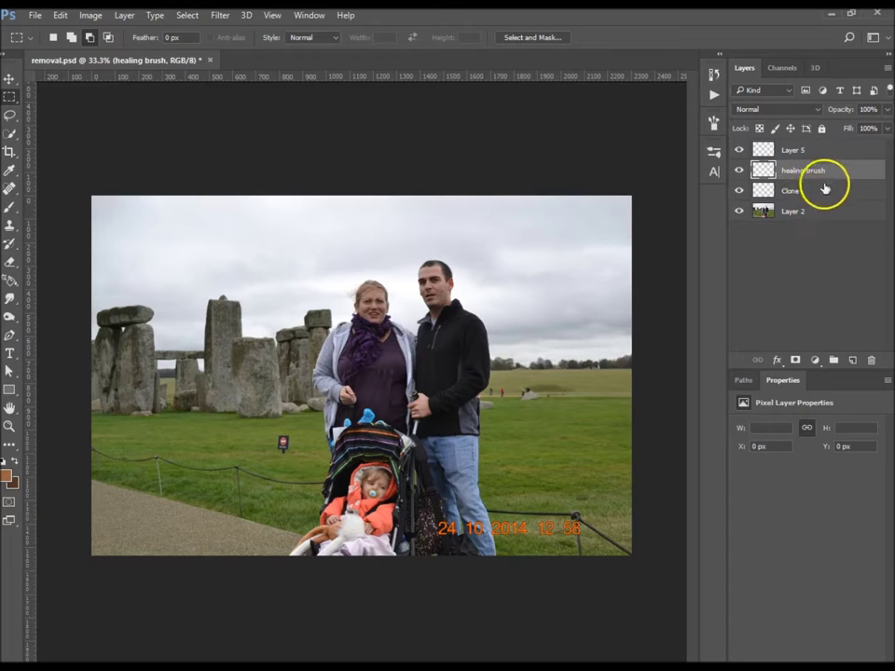
click(807, 190)
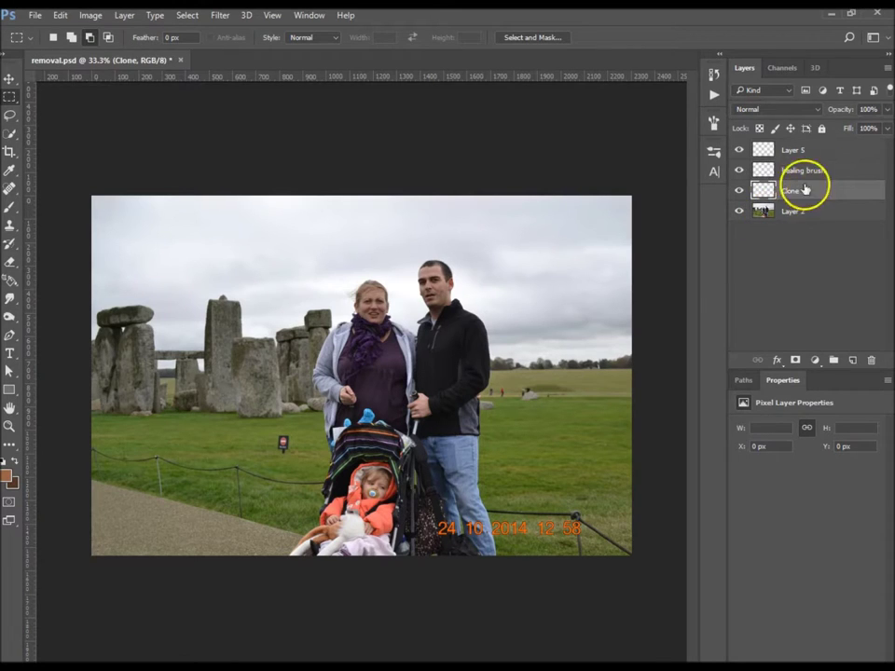
double_click(794, 150)
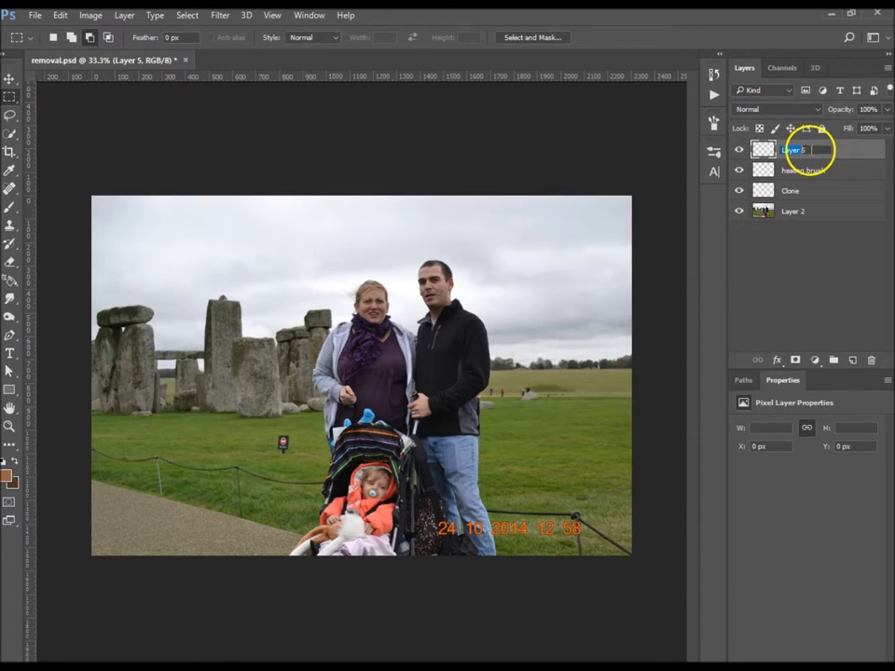
double_click(785, 151)
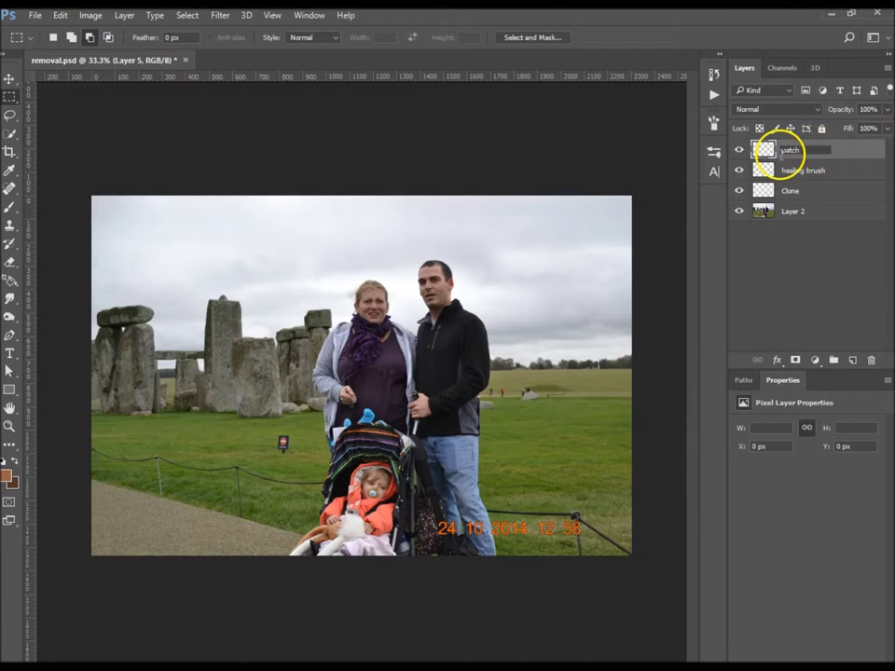
key(Return)
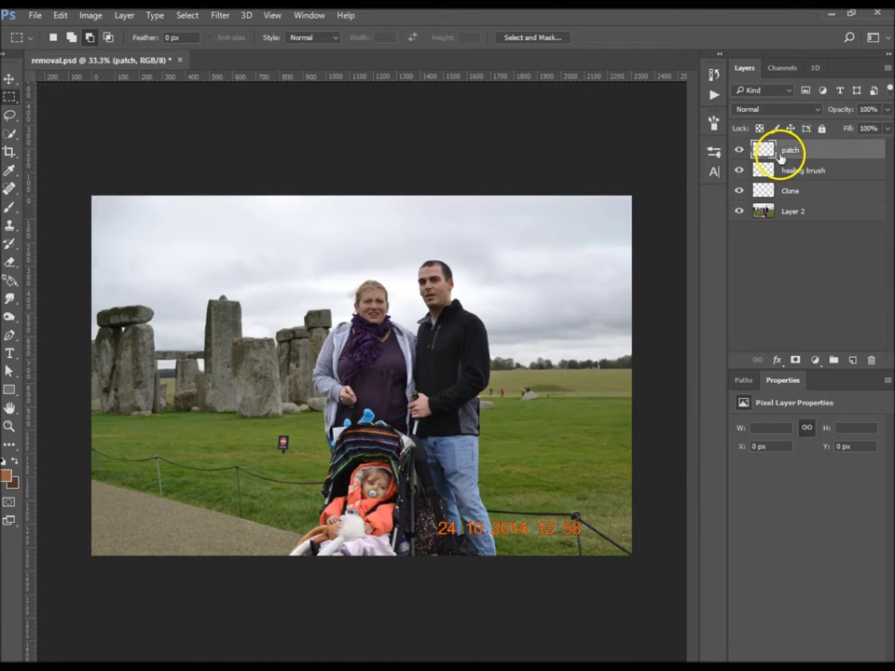
shift+click(833, 194)
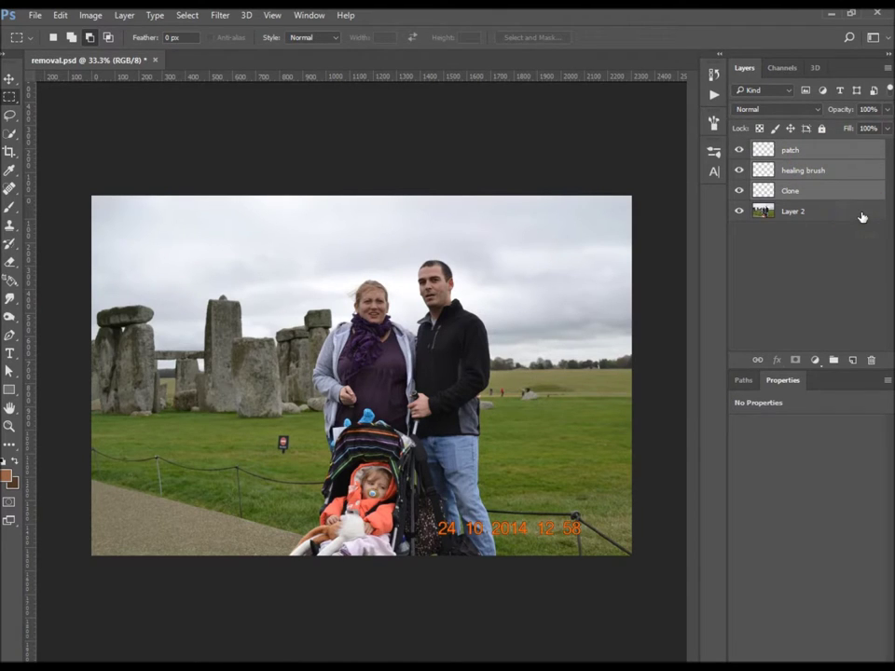
Group the three selected layers with Ctrl+G into a group named healing and expand it
key(ctrl+g)
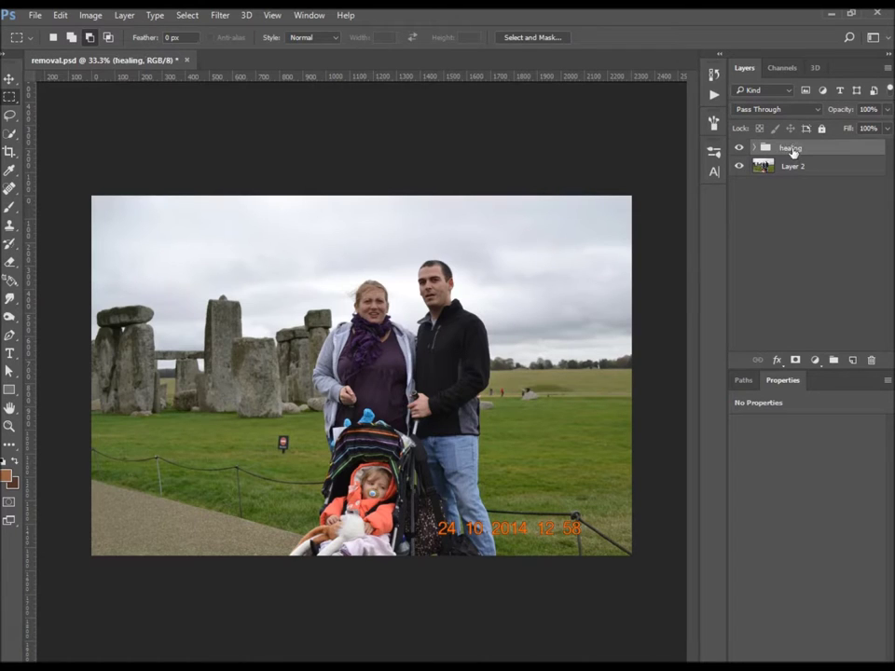
click(754, 149)
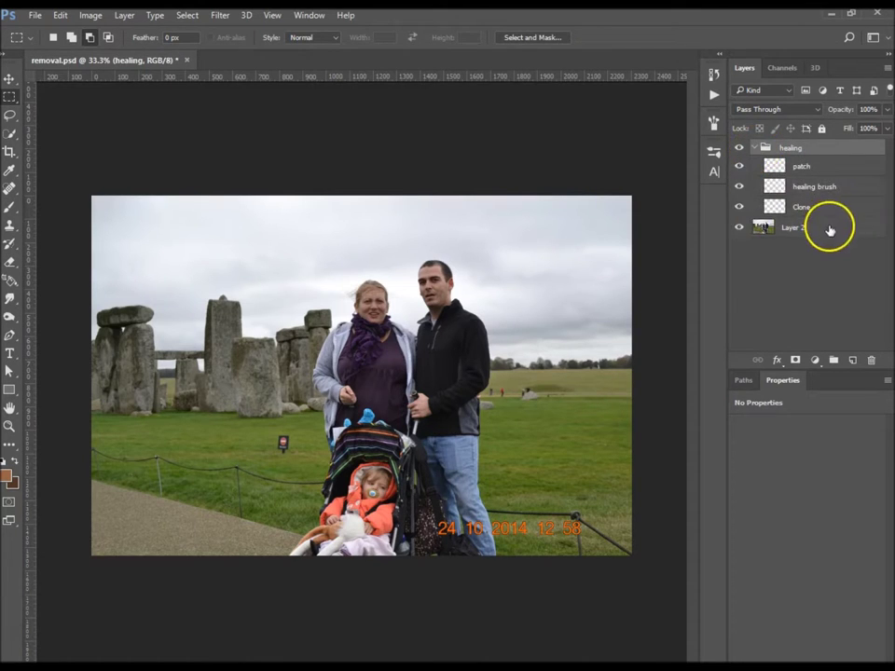
click(12, 193)
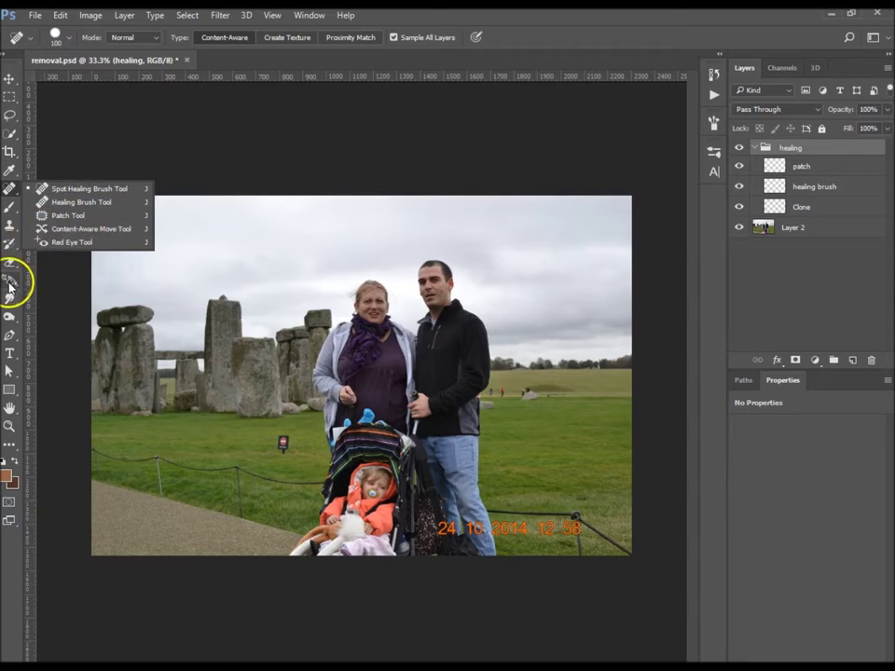
Try the Clone Stamp, then choose the Patch Tool from the healing tools
click(10, 225)
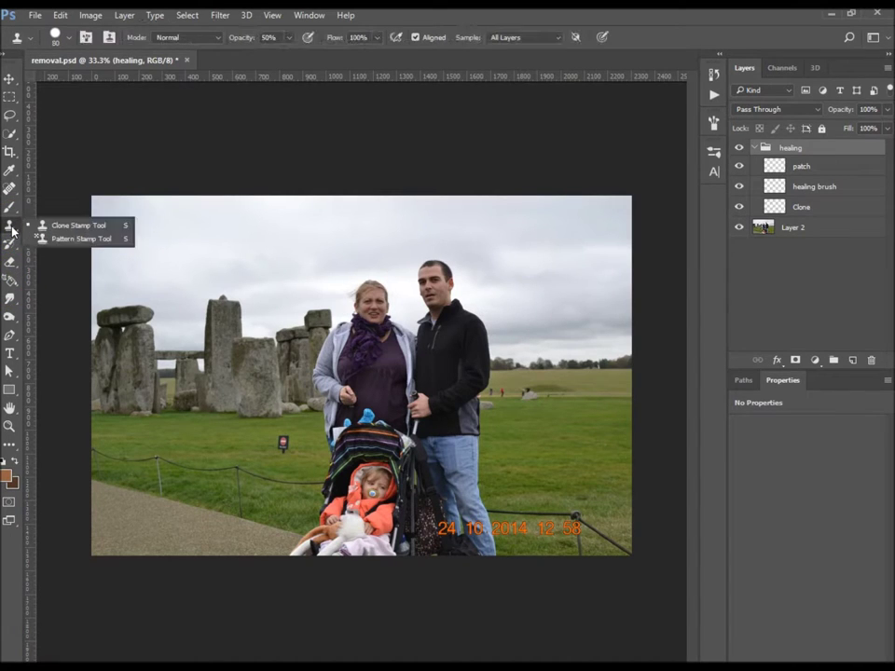
click(54, 227)
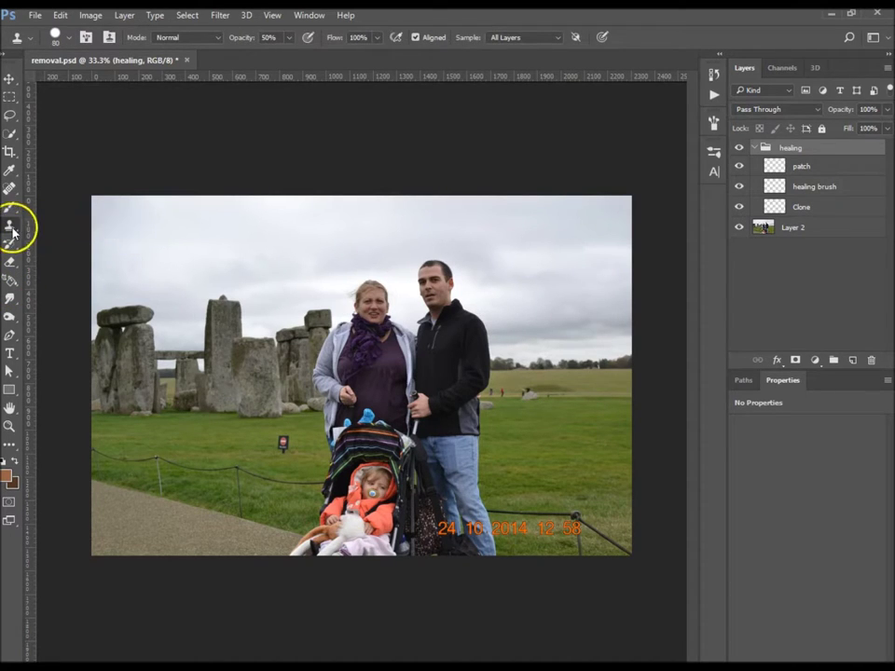
click(10, 188)
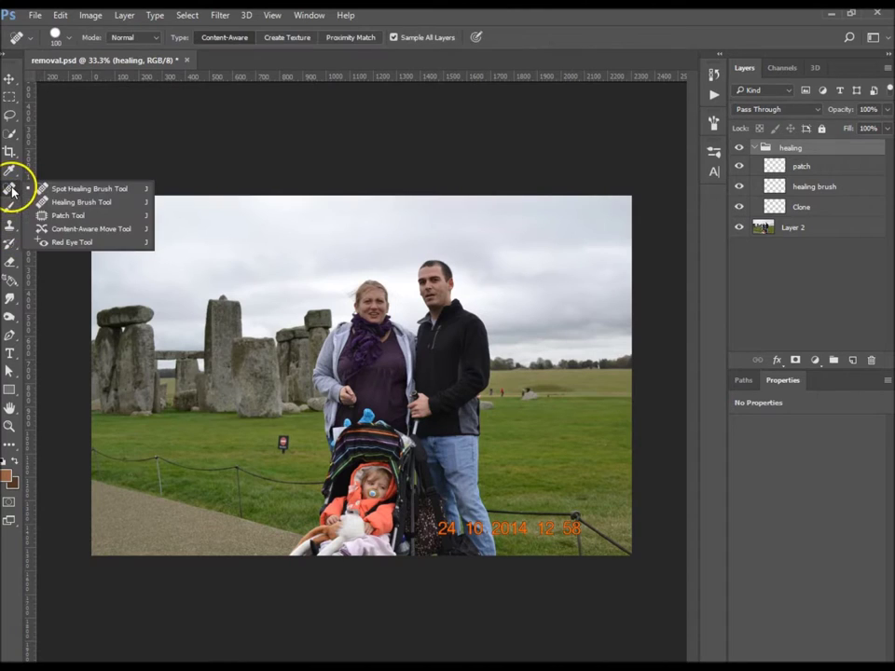
click(93, 215)
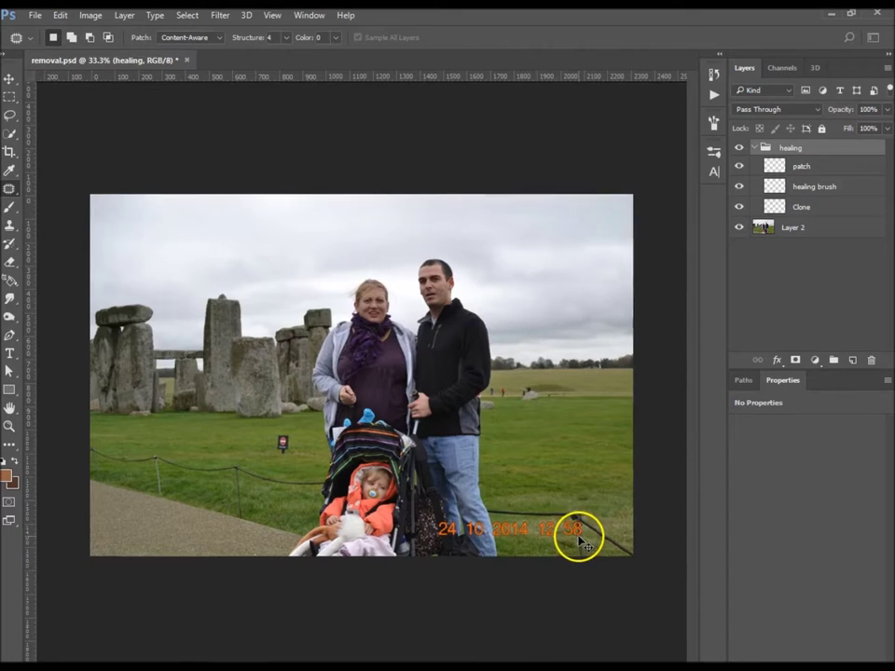
Zoom to 50% on the date stamp at lower right and select the healing brush layer
key(ctrl+plus)
drag(610, 498, 447, 336)
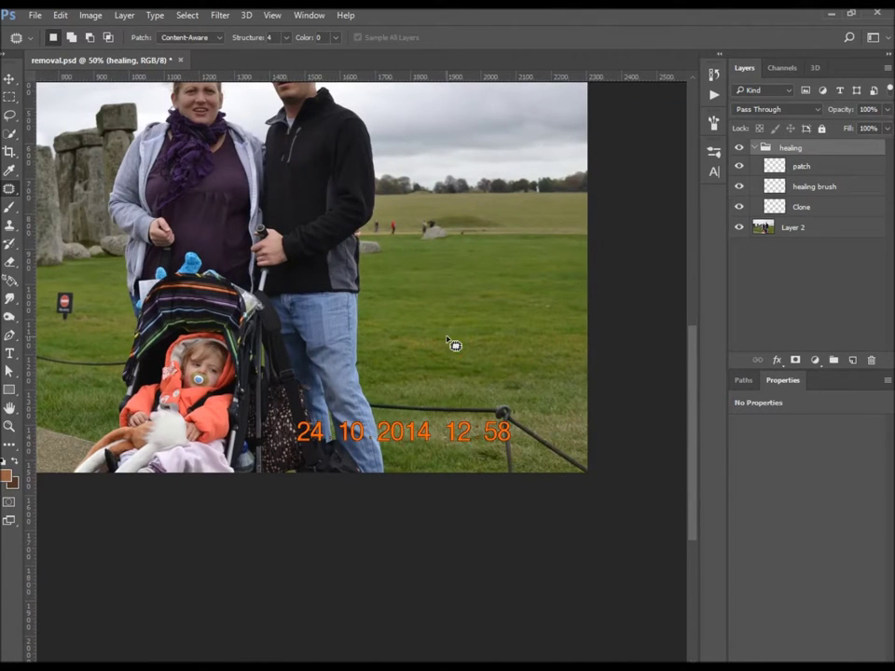
click(479, 344)
drag(493, 373, 458, 303)
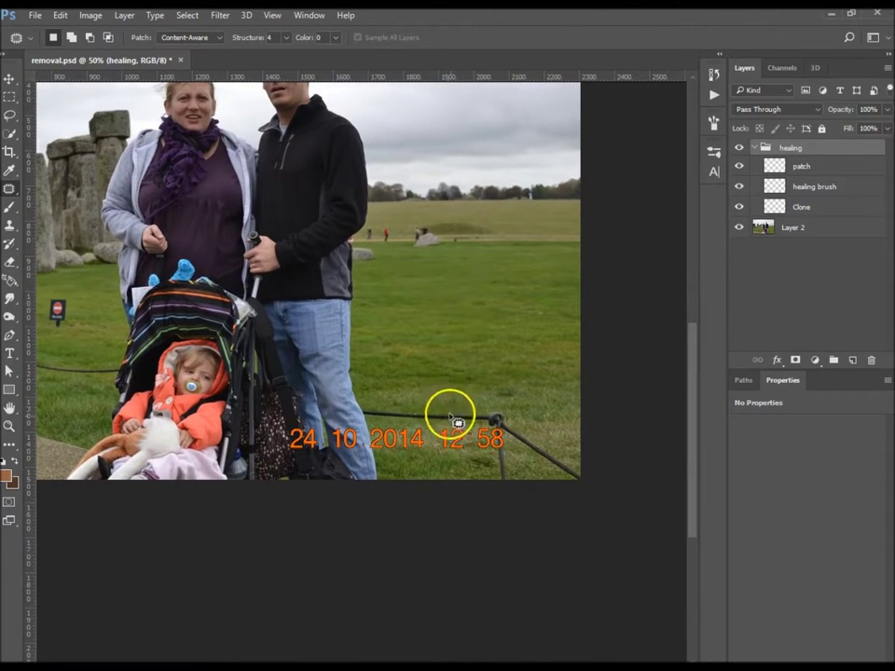
click(836, 192)
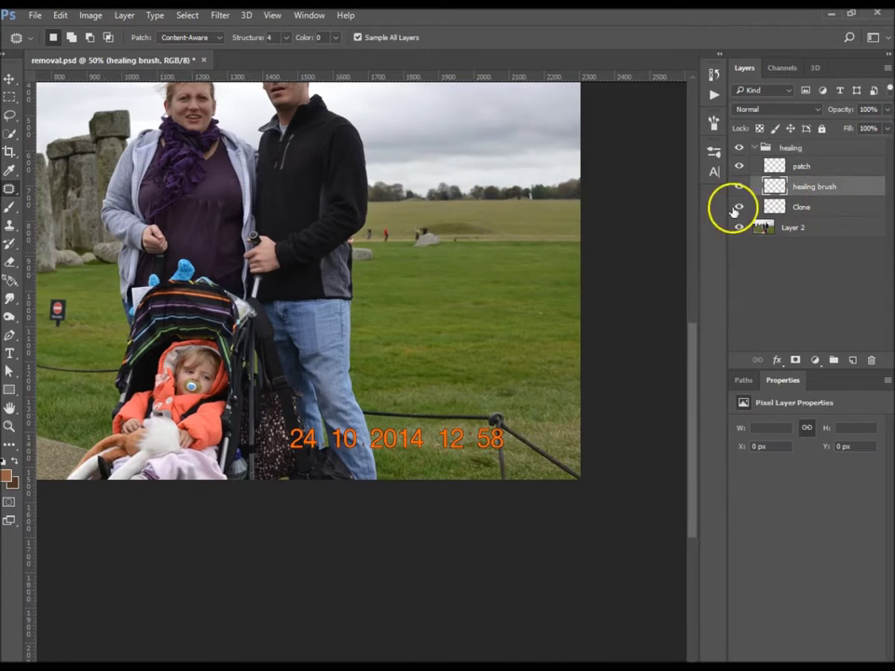
Shrink the Spot Healing Brush and heal the rope near the date stamp and the post under 58
right_click(10, 191)
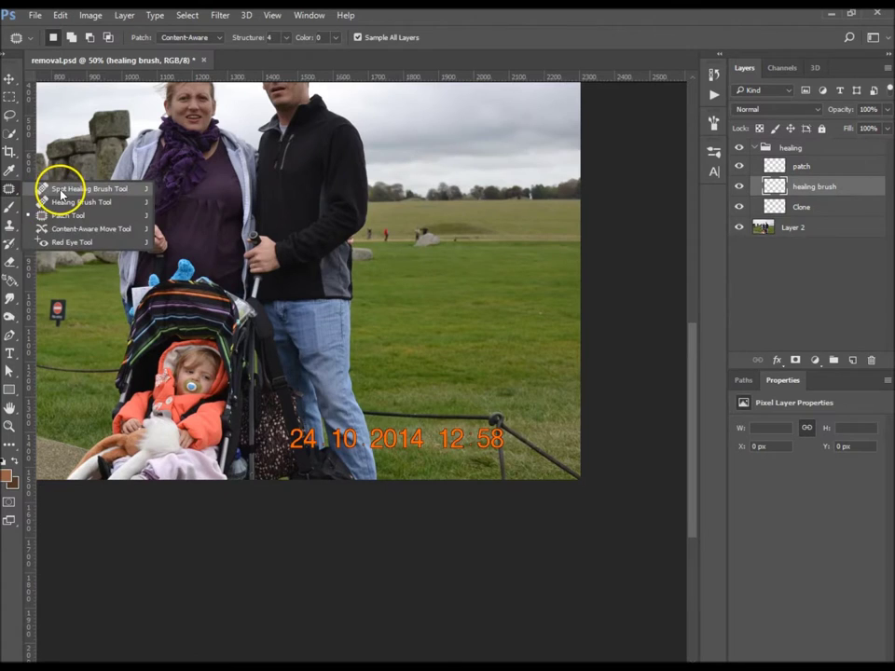
click(56, 190)
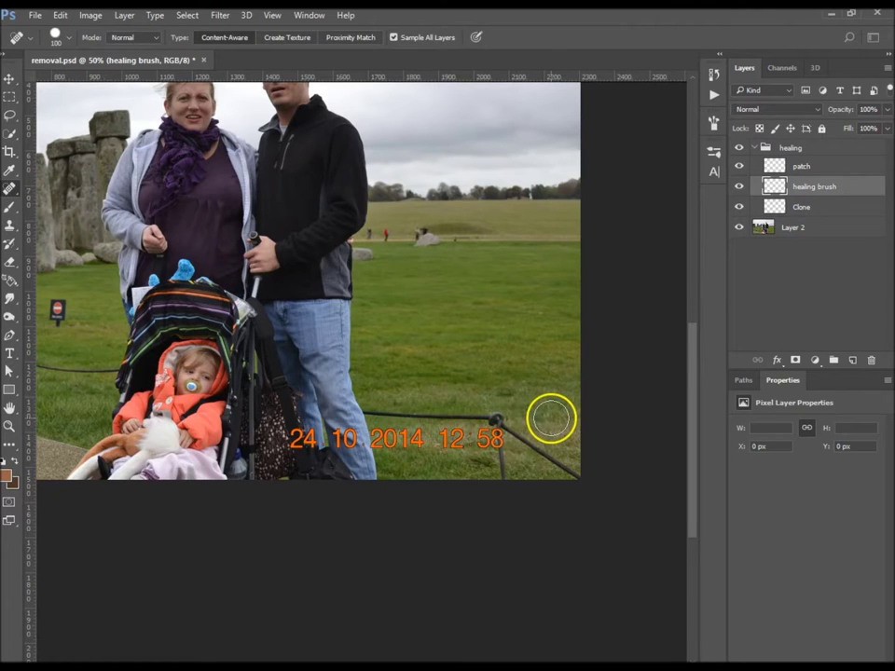
key(bracketleft)
key(bracketleft)
key(bracketleft)
key(bracketleft)
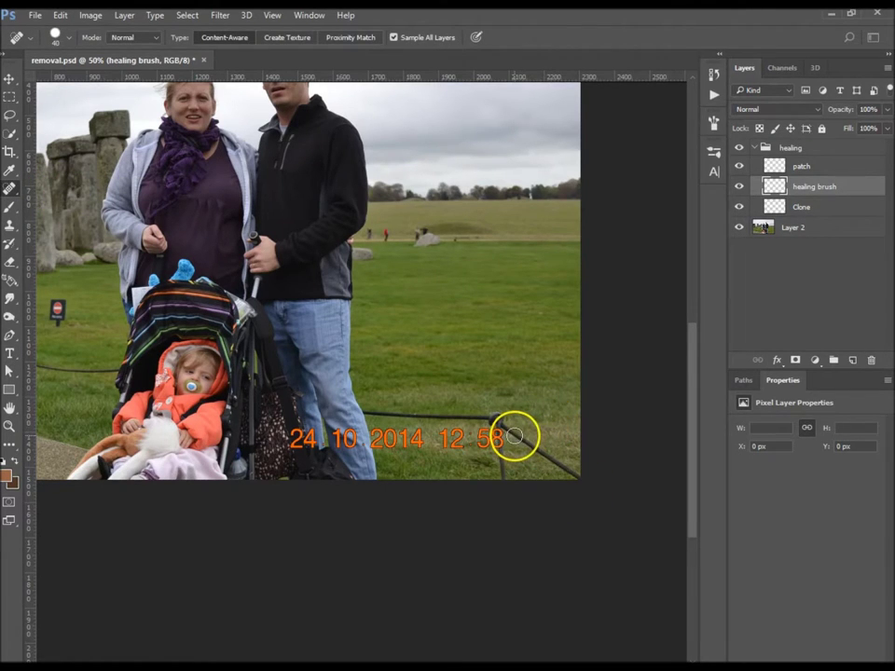
key(bracketleft)
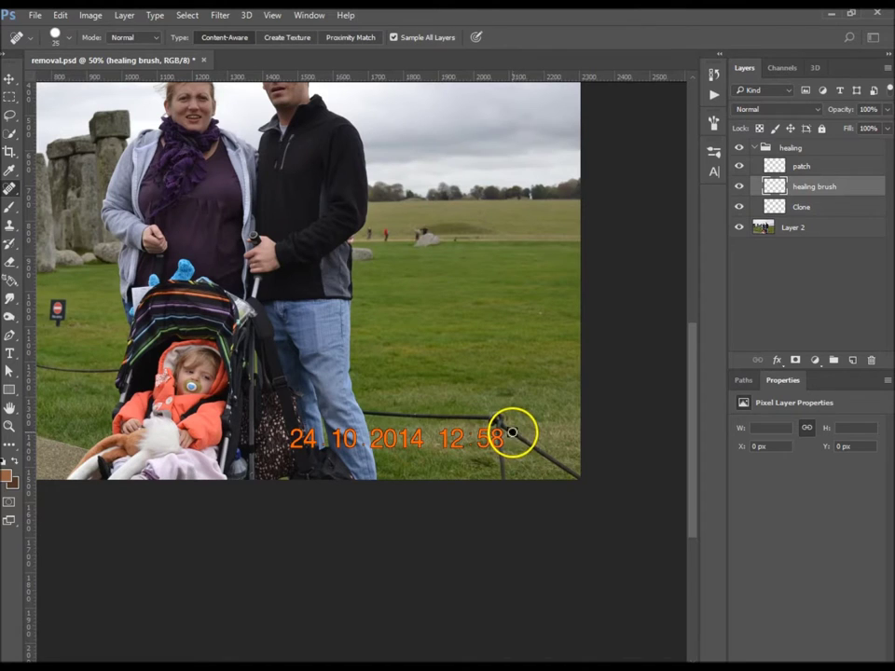
mouse_move(511, 432)
mouse_down()
mouse_move(575, 475)
mouse_move(578, 498)
mouse_up()
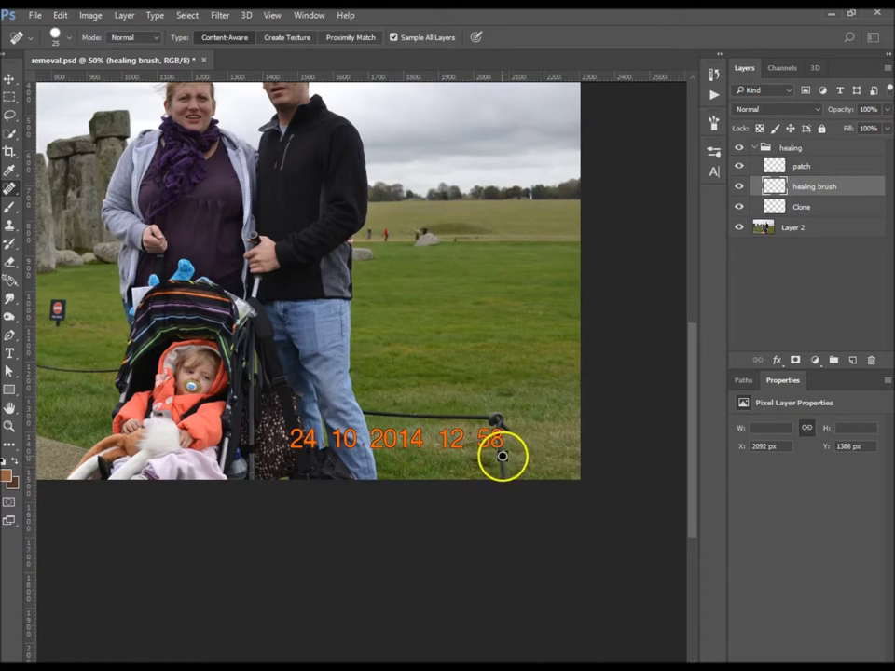
drag(501, 454, 505, 485)
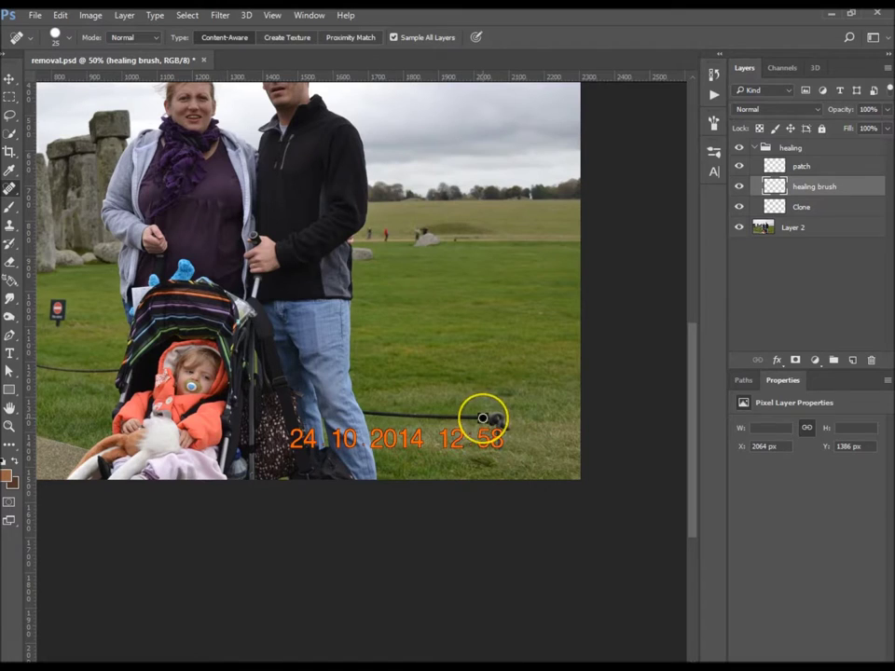
Heal the rope across the grass and the dark post beside the date, then select the patch layer
drag(483, 418, 427, 414)
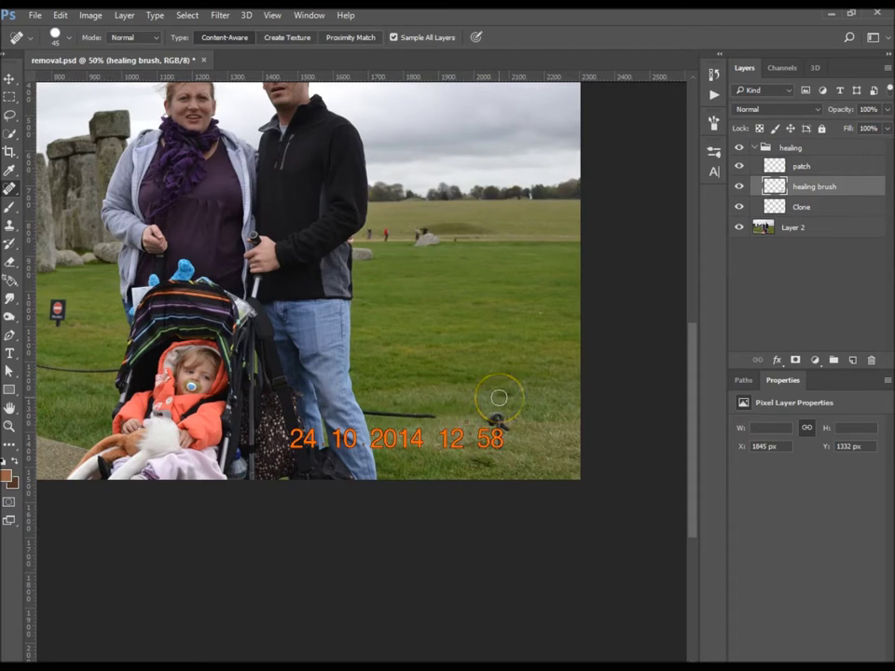
click(480, 401)
key(bracketleft)
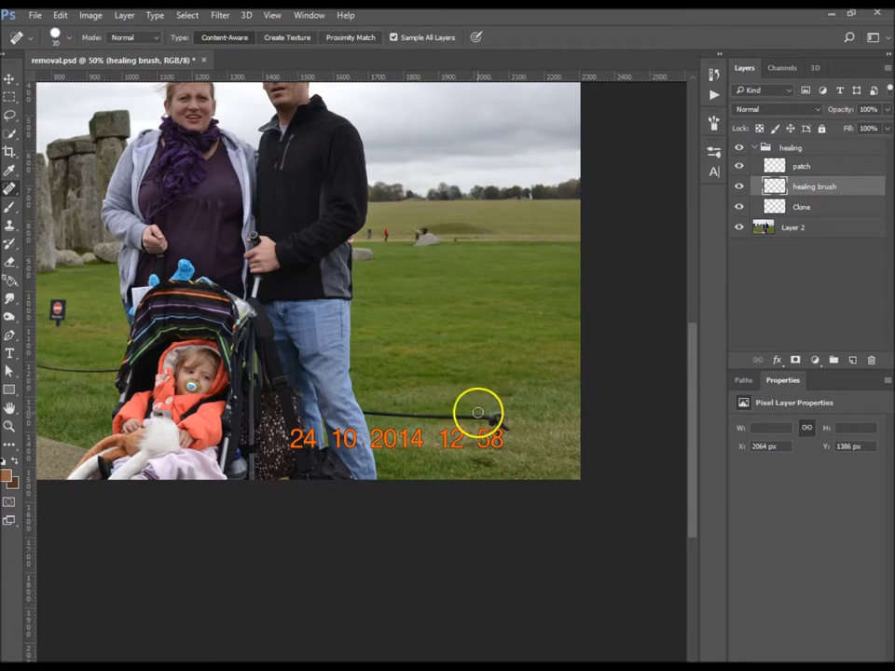
drag(484, 415, 378, 413)
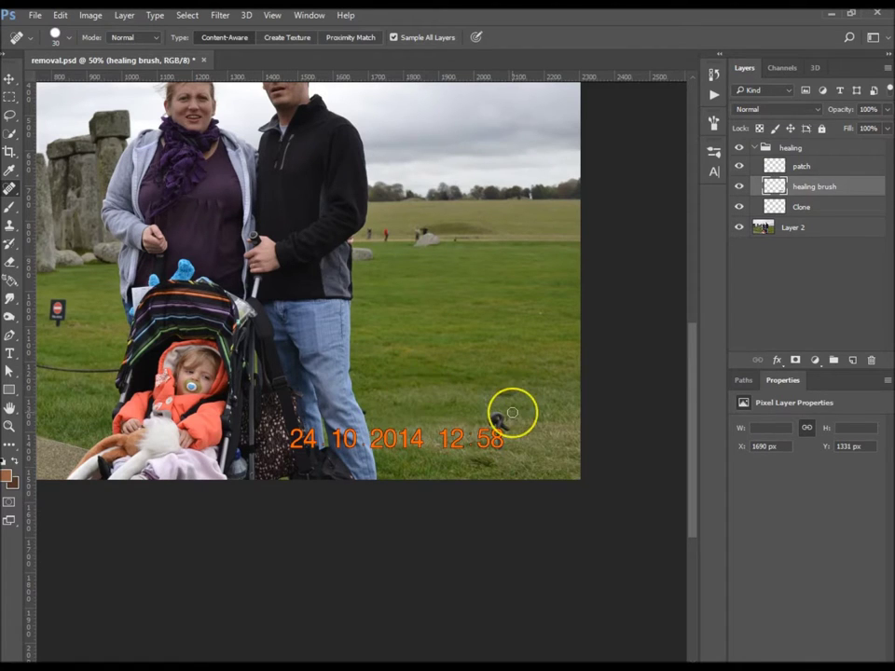
mouse_move(513, 413)
mouse_down()
mouse_move(438, 428)
mouse_move(506, 443)
mouse_move(516, 434)
mouse_move(515, 397)
mouse_up()
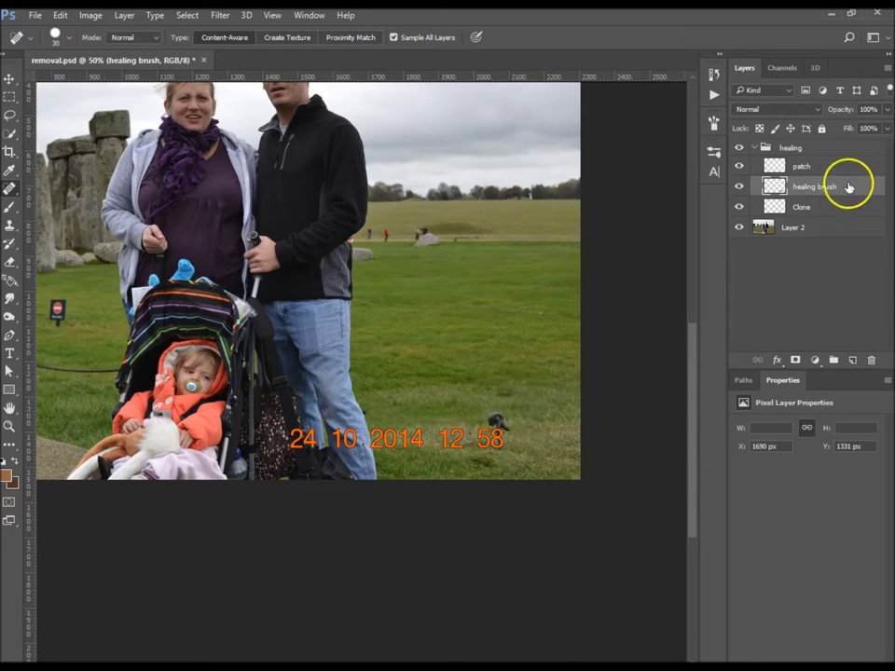
click(839, 170)
Outline the 12 58 digits with the Content-Aware Patch Tool and drag them onto clean grass
right_click(12, 189)
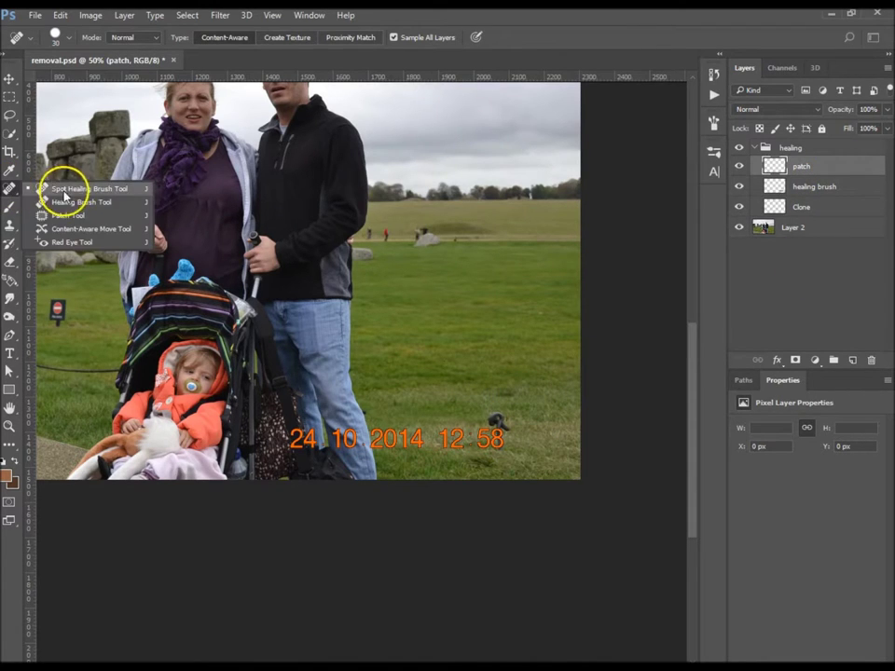
click(75, 212)
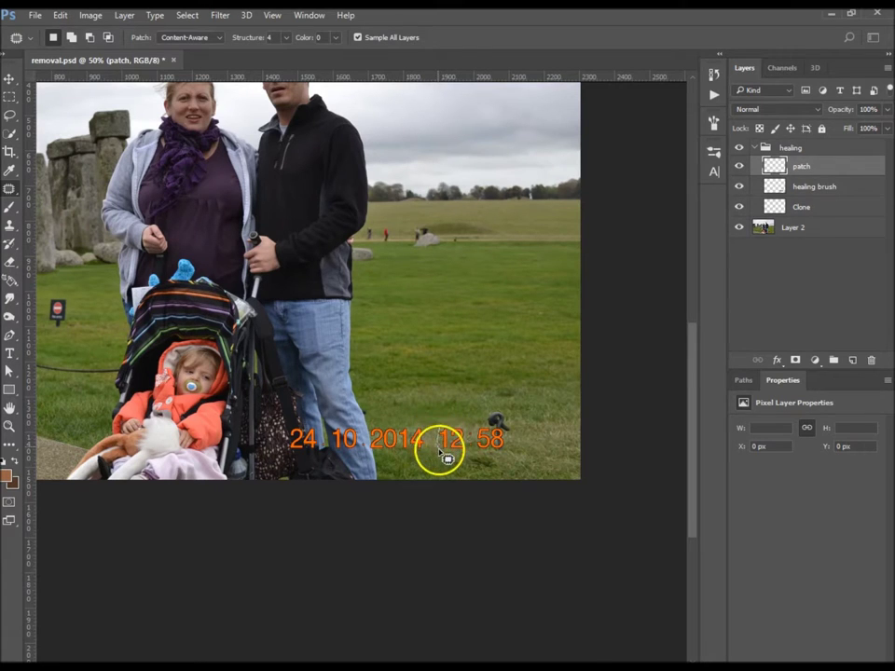
mouse_move(451, 454)
mouse_down()
mouse_move(516, 445)
mouse_move(511, 423)
mouse_move(503, 417)
mouse_move(473, 436)
mouse_move(449, 431)
mouse_move(479, 450)
mouse_up()
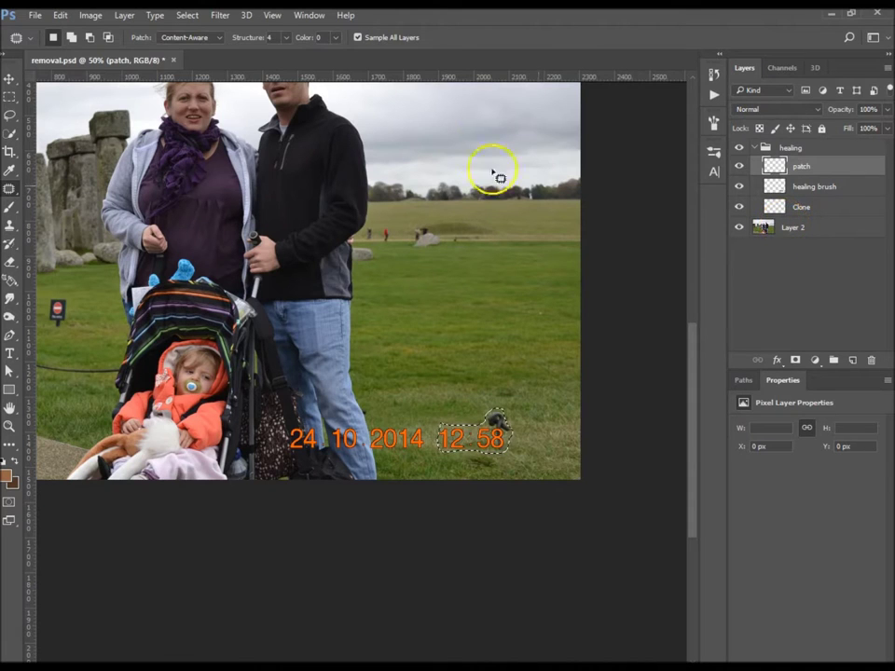
click(222, 41)
click(215, 54)
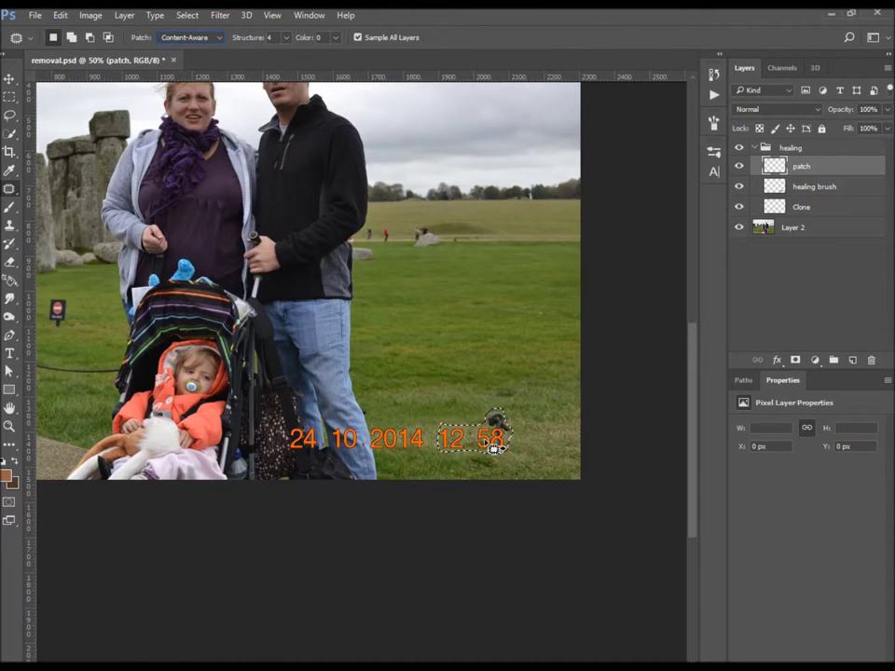
mouse_move(524, 448)
mouse_down()
mouse_move(546, 449)
mouse_move(528, 449)
mouse_up()
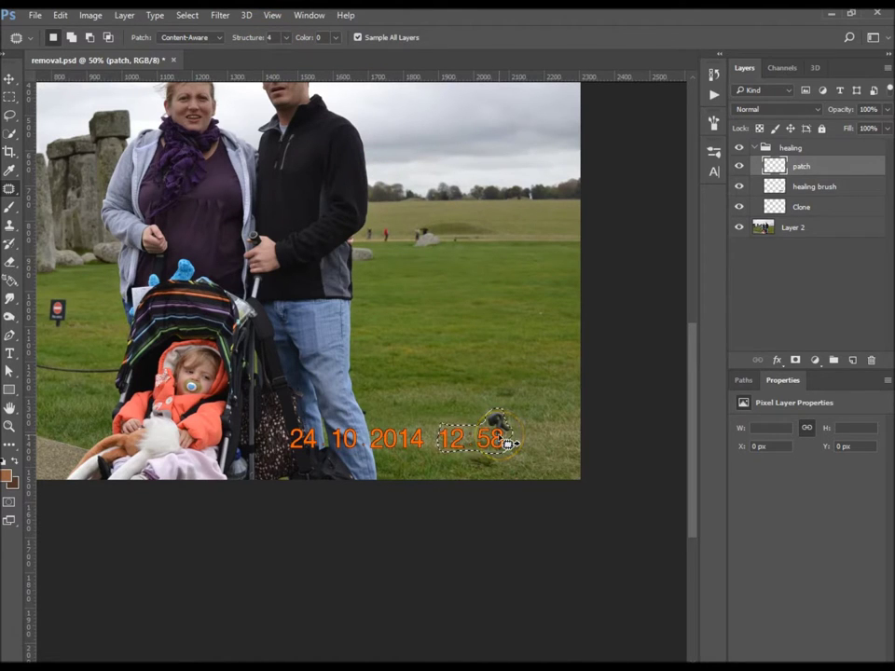
Set Color adaptation to 0, patch the remaining orange digits, and outline the 2014 year
click(336, 37)
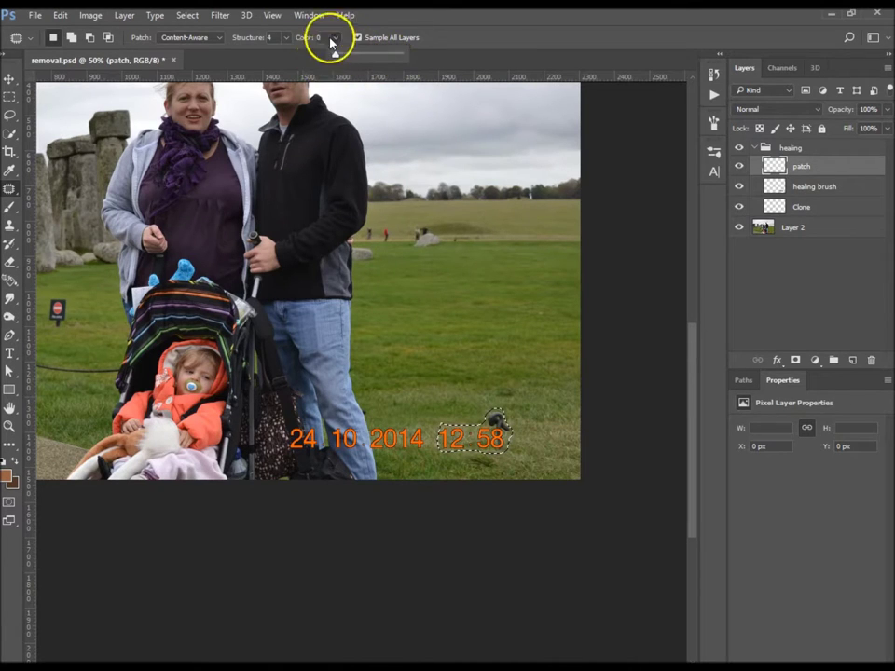
click(337, 40)
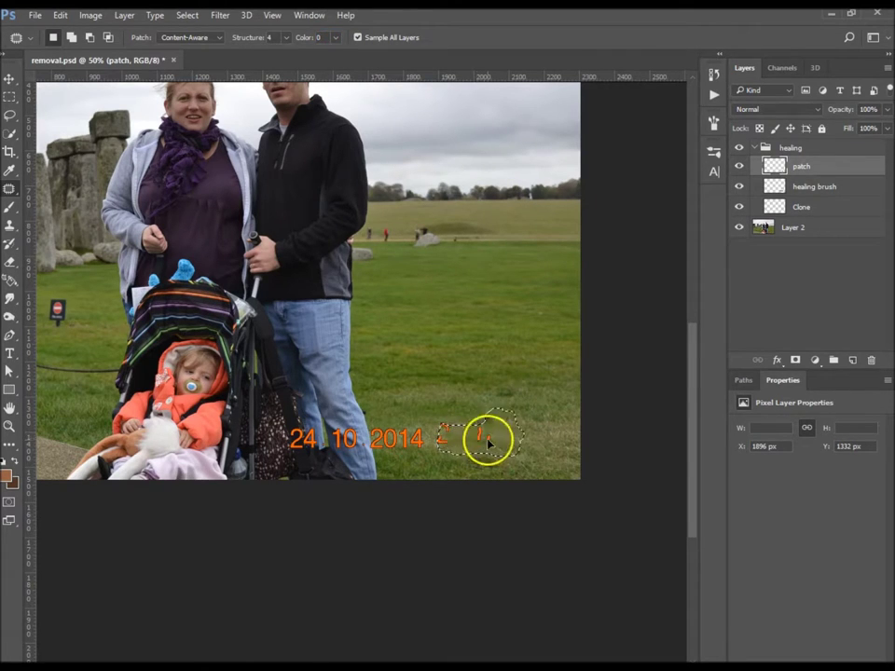
drag(517, 445, 550, 439)
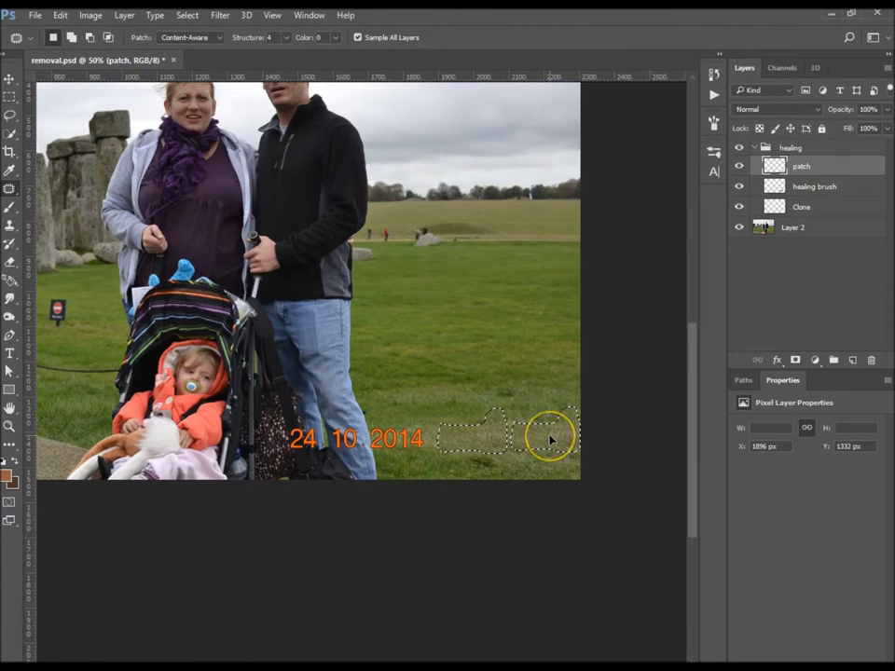
drag(512, 454, 537, 447)
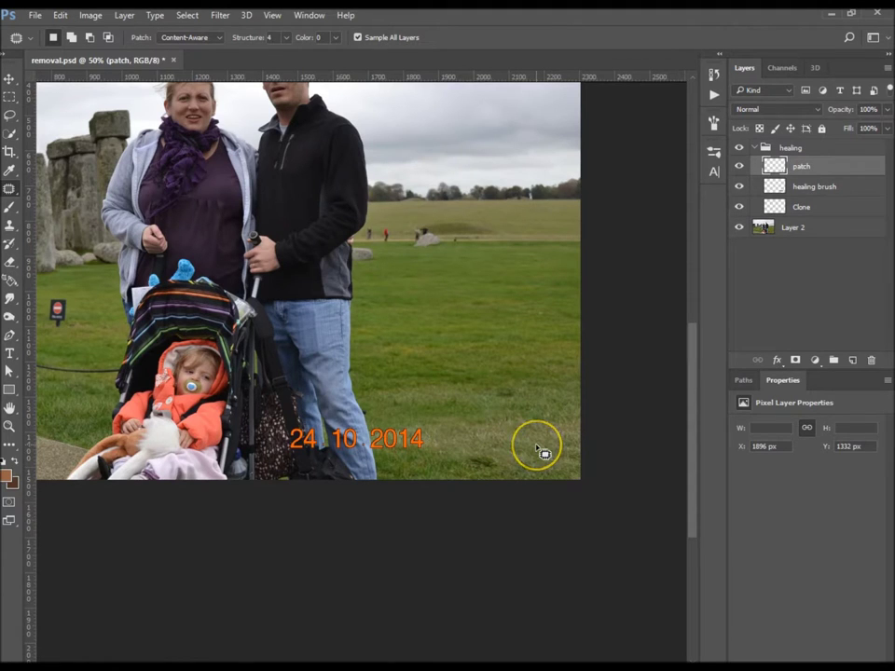
mouse_move(548, 452)
mouse_down()
mouse_move(520, 453)
mouse_move(495, 439)
mouse_move(539, 446)
mouse_up()
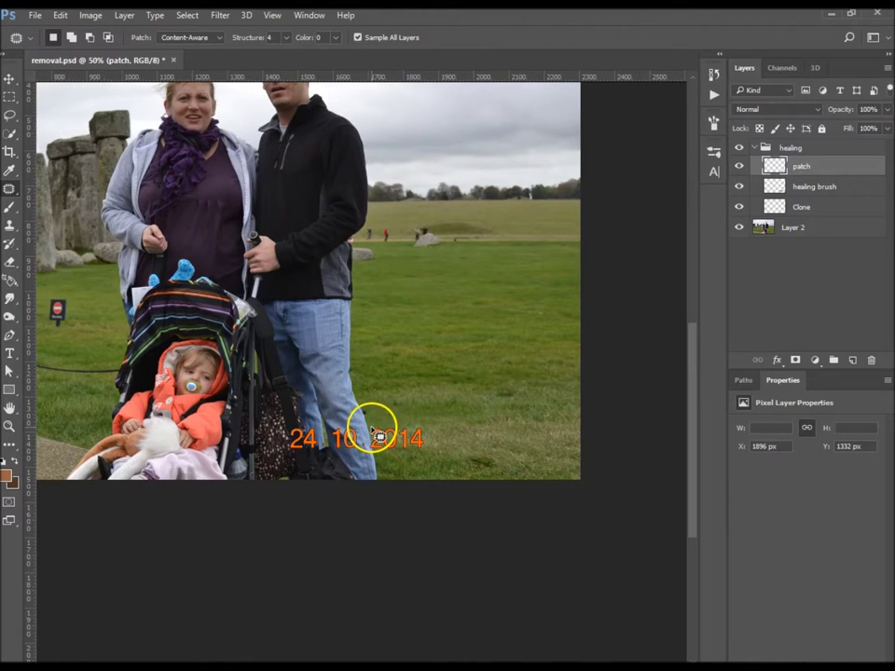
mouse_move(378, 437)
mouse_down()
mouse_move(376, 456)
mouse_move(419, 460)
mouse_move(432, 454)
mouse_move(431, 432)
mouse_move(379, 433)
mouse_move(470, 440)
mouse_up()
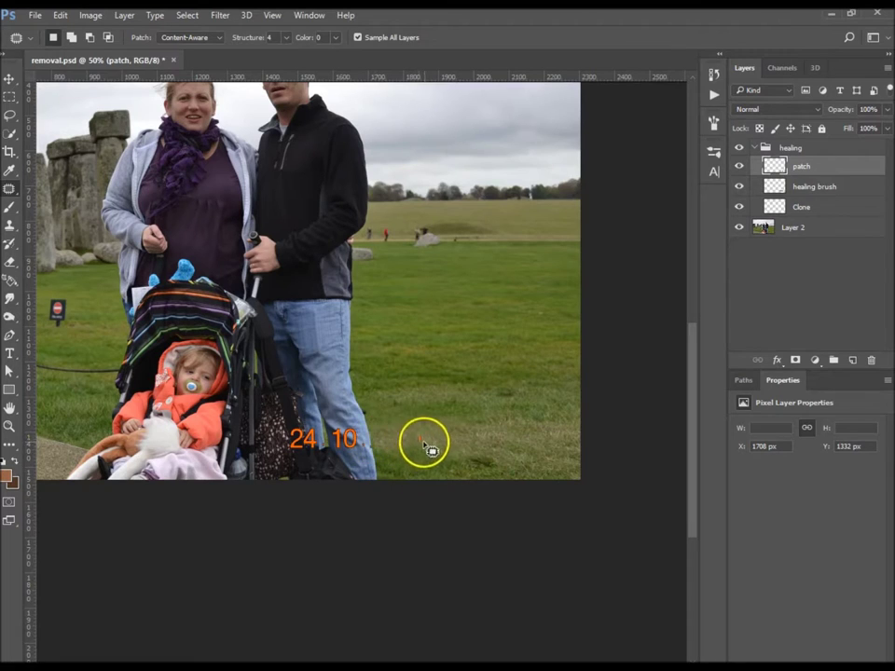
Select the healing brush layer with Spot Healing Brush and move it above the patch layer
click(830, 187)
drag(11, 188, 56, 187)
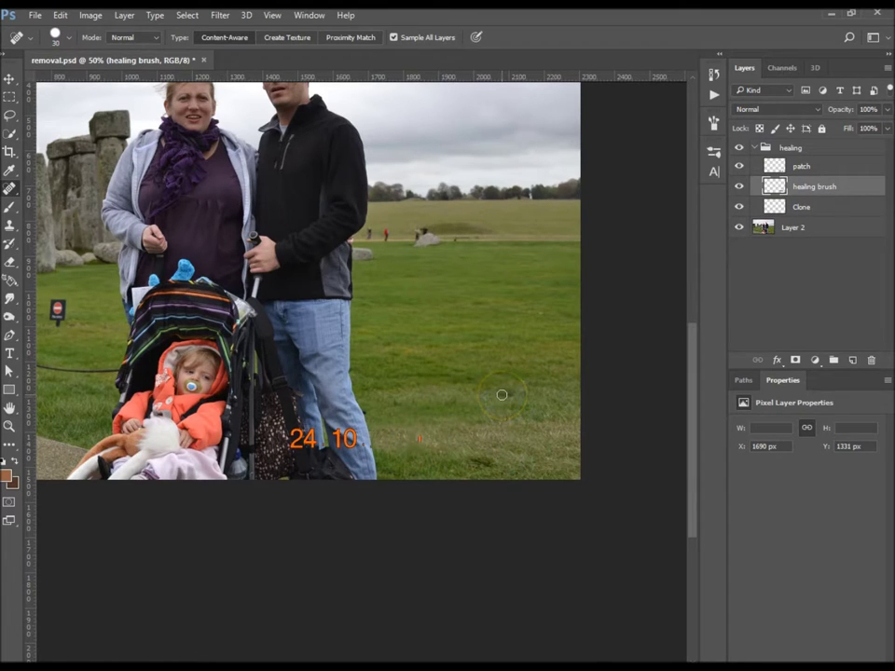
click(848, 207)
click(847, 190)
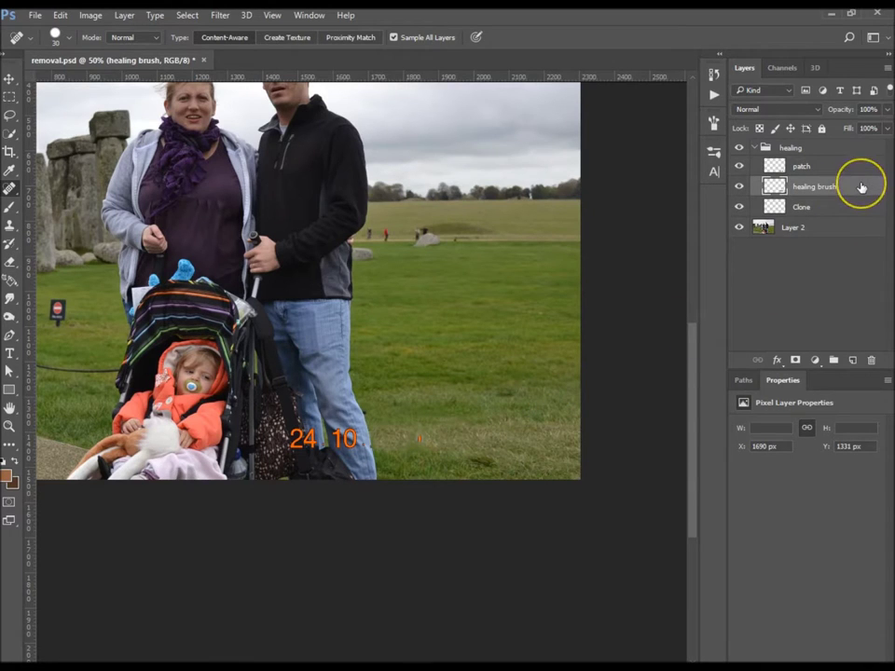
mouse_move(861, 188)
mouse_down()
mouse_move(863, 152)
mouse_move(863, 160)
mouse_up()
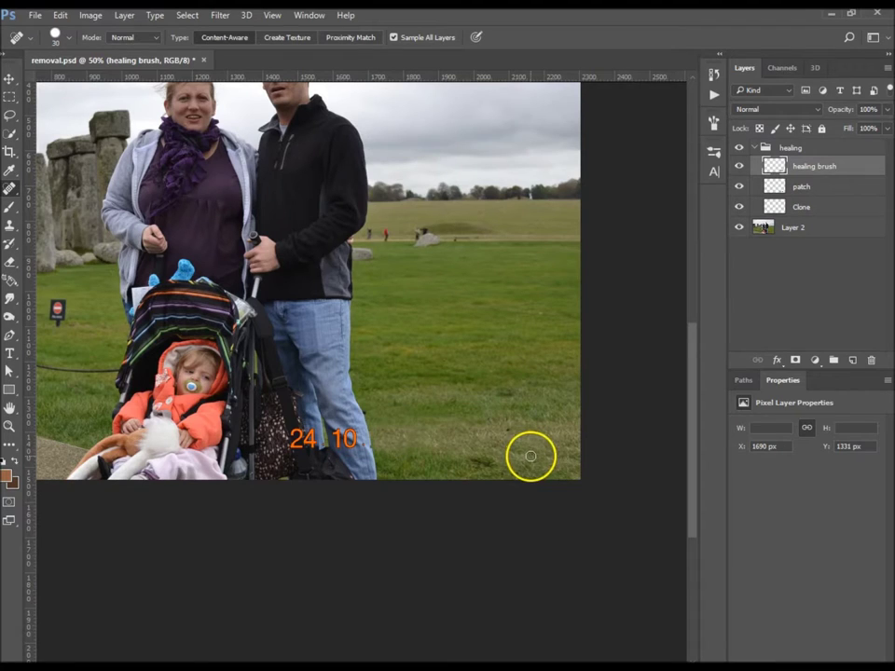
Spot-heal three leftover specks on the grass near the man's jeans and shoes
click(505, 426)
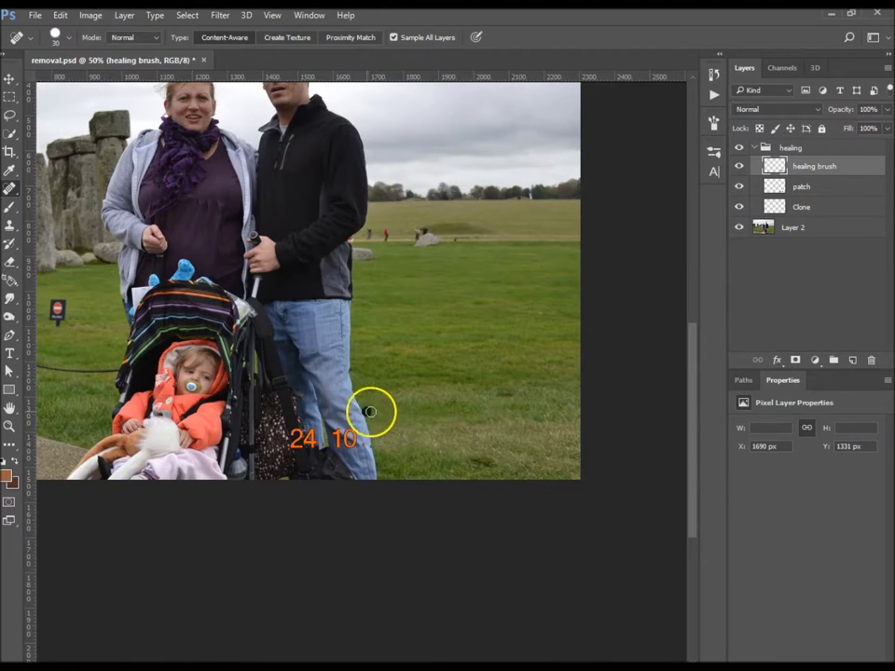
click(362, 460)
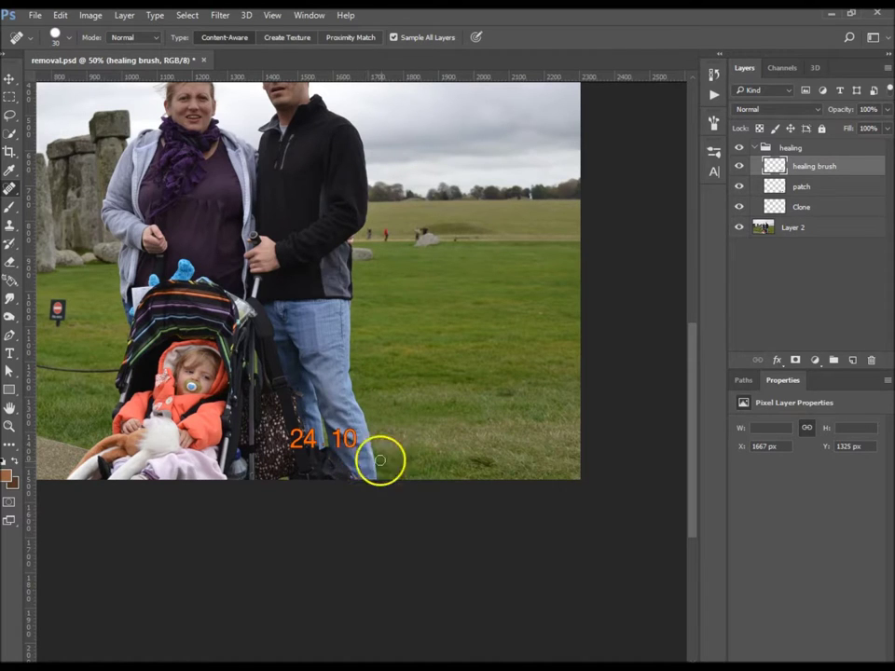
click(322, 445)
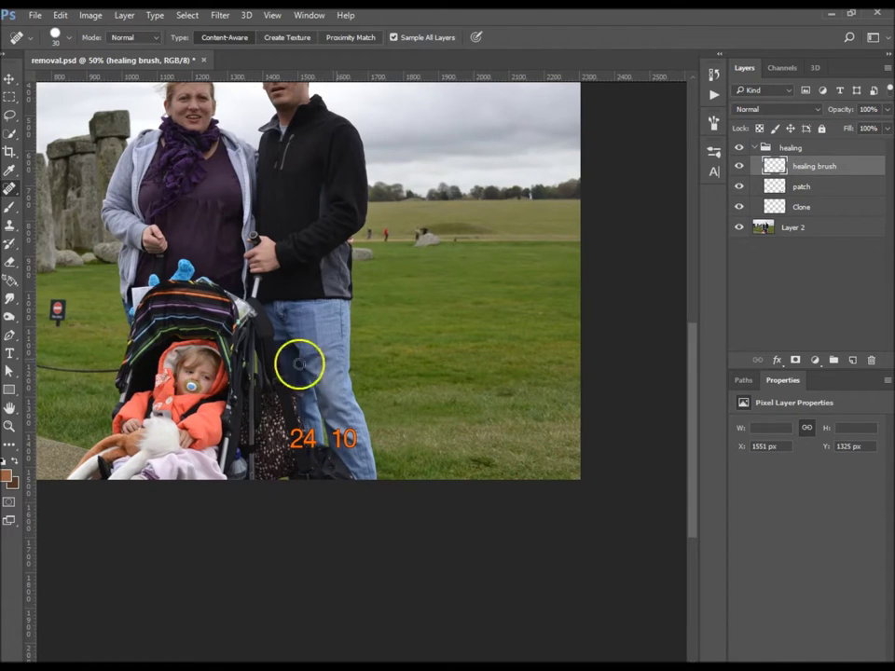
drag(425, 395, 472, 366)
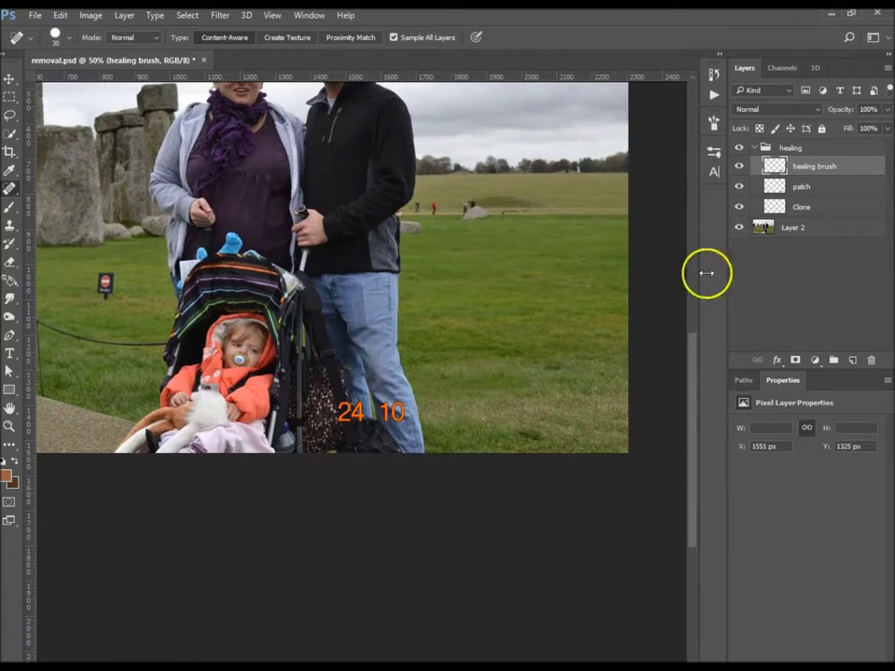
click(808, 188)
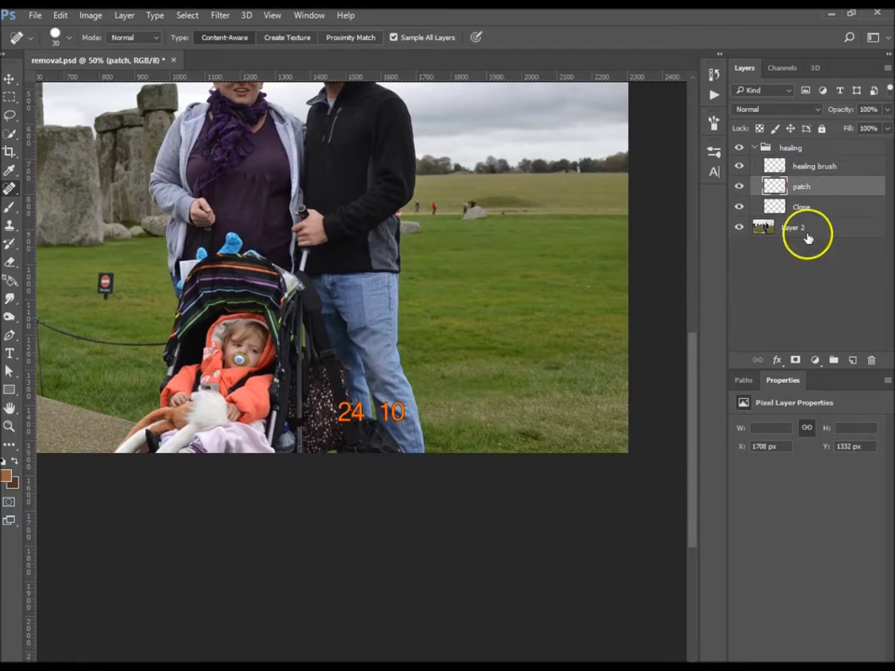
Patch the orange 10 out of the date stamp with nearby grass on the patch layer
right_click(20, 194)
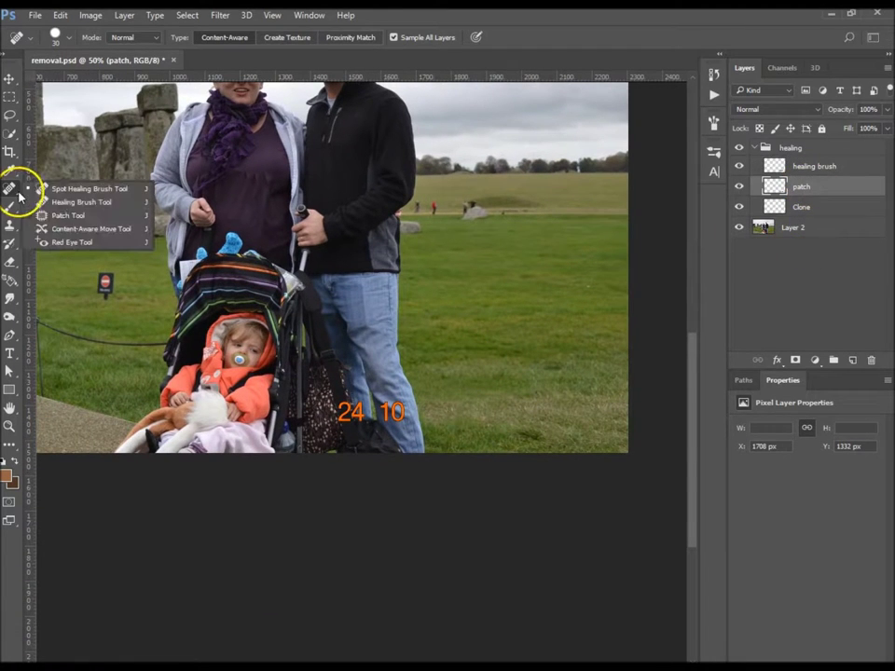
click(73, 215)
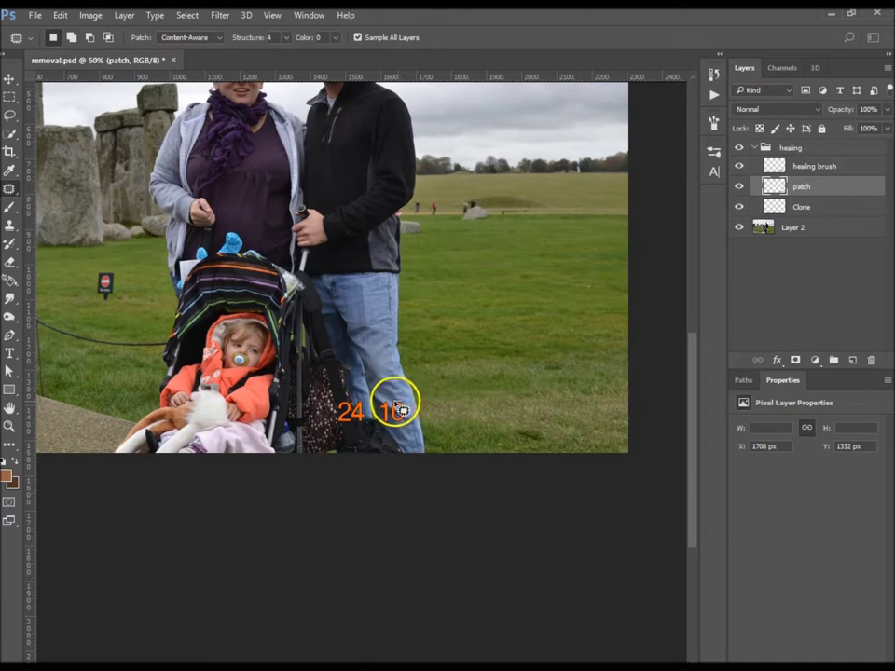
mouse_move(407, 427)
mouse_down()
mouse_move(409, 408)
mouse_move(397, 418)
mouse_move(410, 421)
mouse_move(412, 444)
mouse_move(401, 409)
mouse_move(416, 431)
mouse_move(386, 411)
mouse_move(386, 423)
mouse_move(393, 410)
mouse_move(398, 421)
mouse_up()
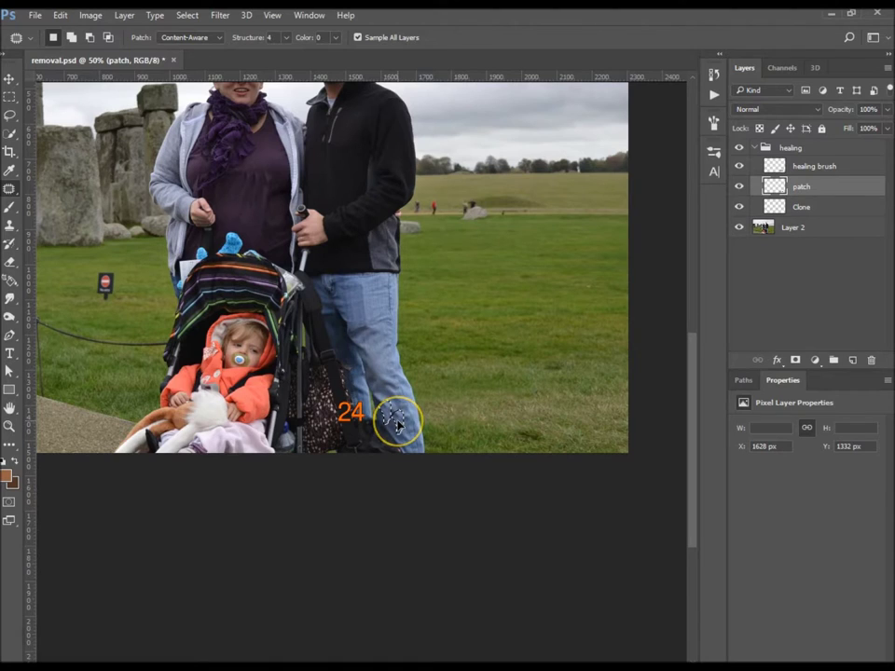
click(416, 433)
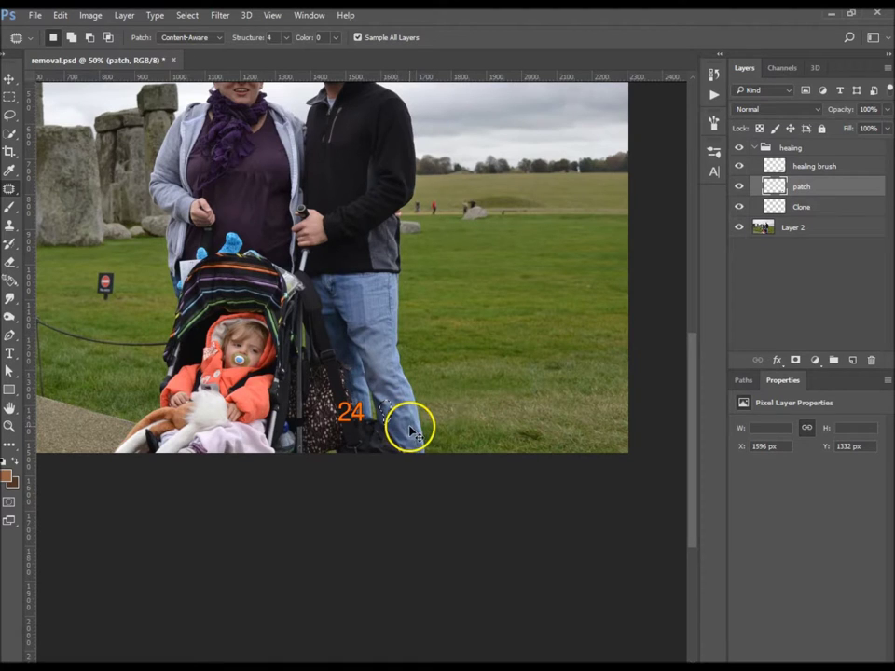
mouse_move(416, 434)
mouse_down()
mouse_move(395, 409)
mouse_move(375, 405)
mouse_move(412, 432)
mouse_up()
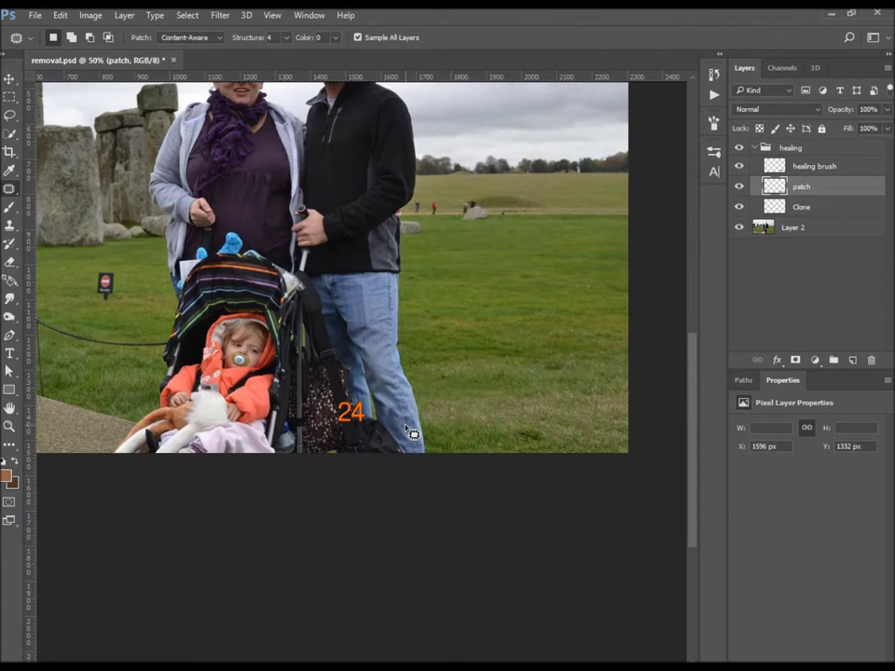
key(ctrl+plus)
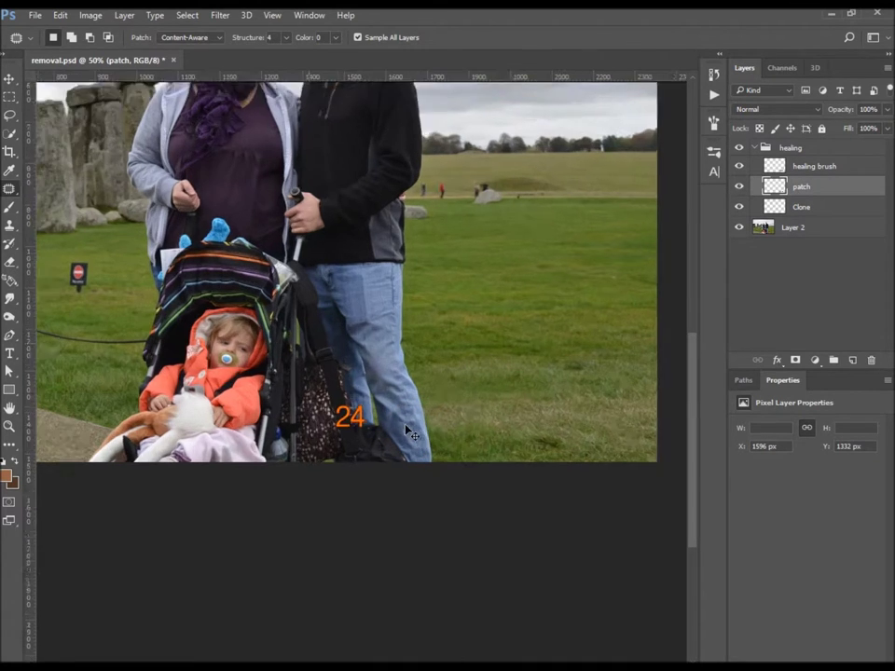
Patch the small stroller bag area beside the jeans with nearby texture
drag(365, 444, 370, 347)
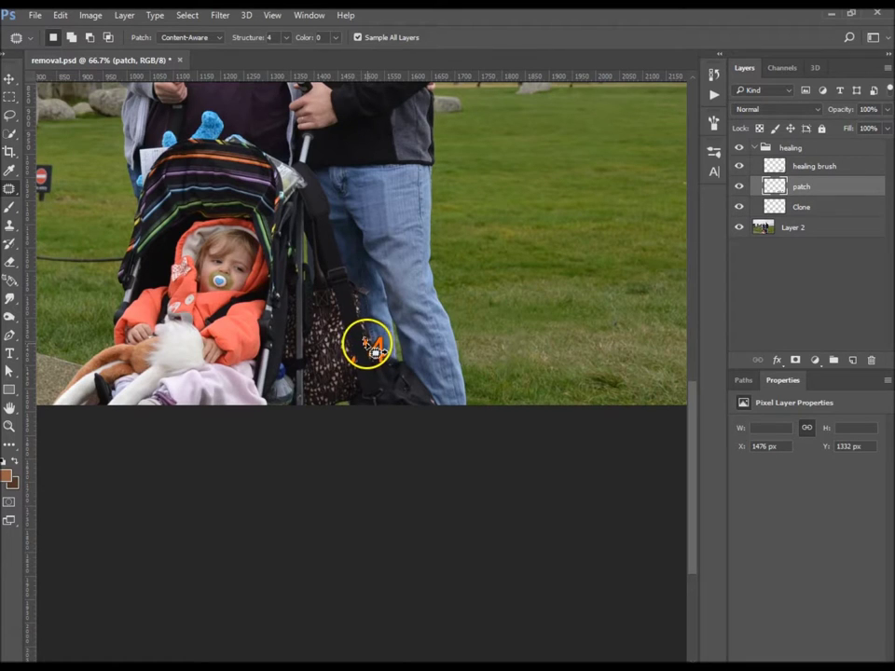
click(338, 345)
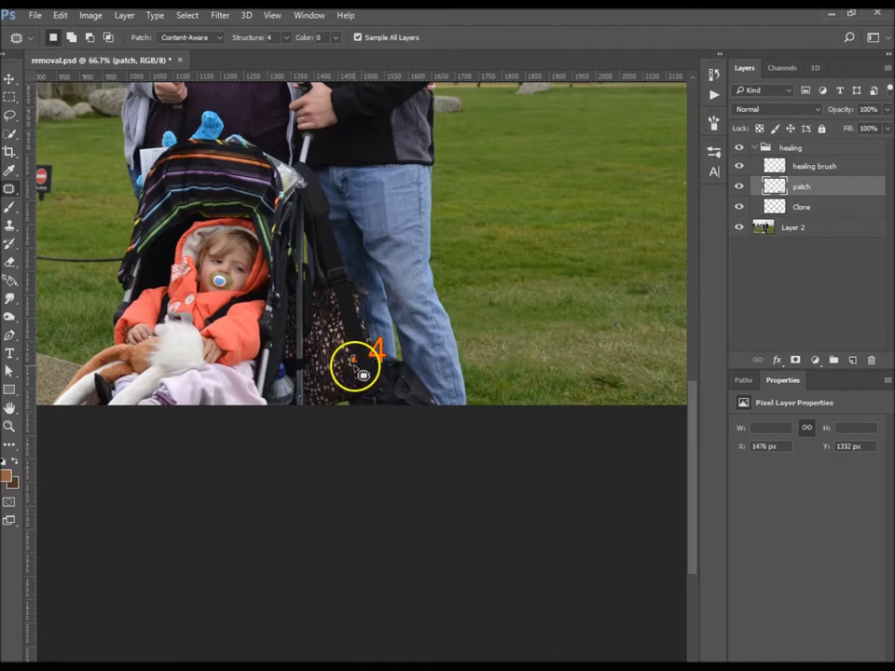
drag(355, 362, 363, 380)
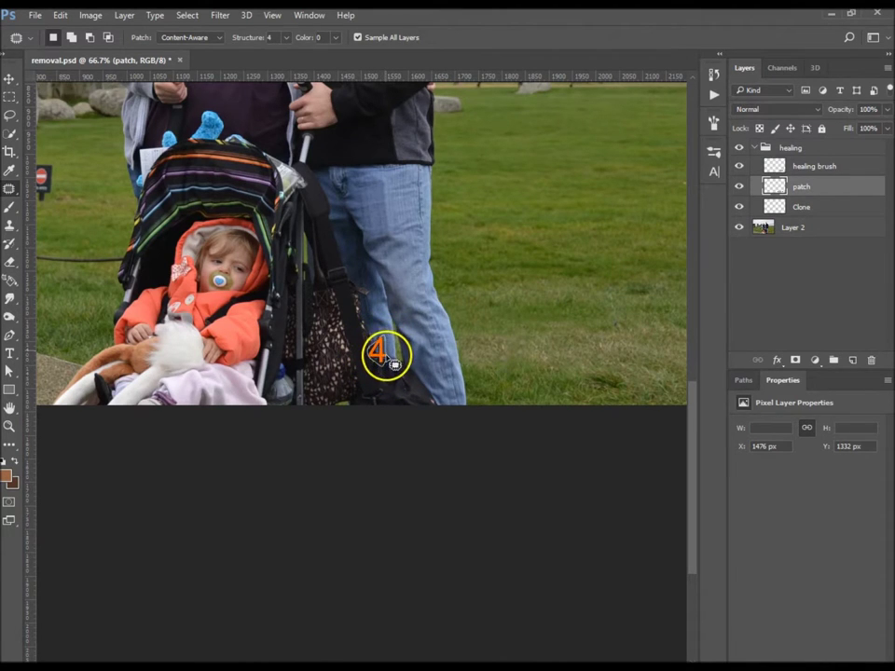
drag(380, 354, 373, 327)
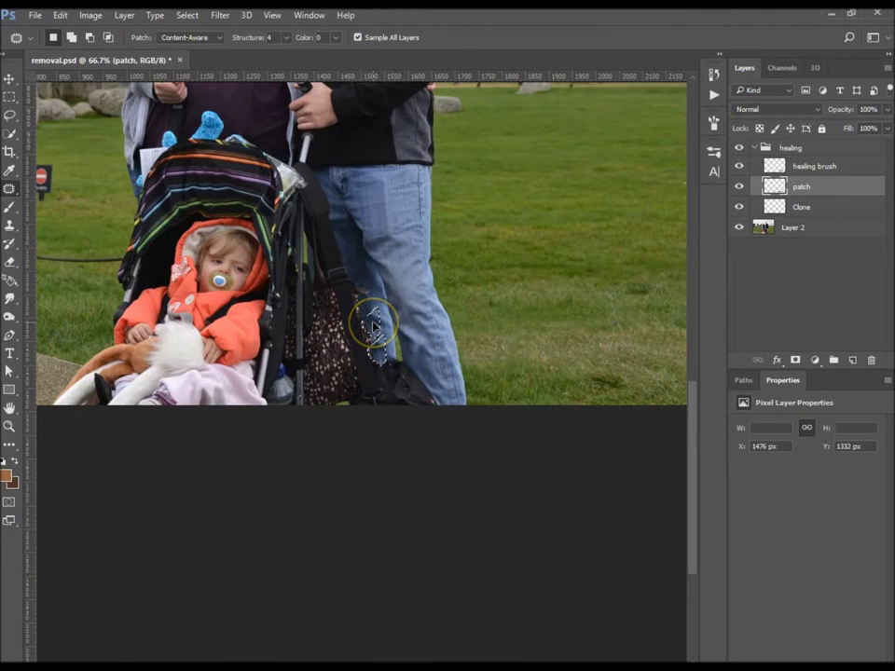
drag(373, 326, 438, 371)
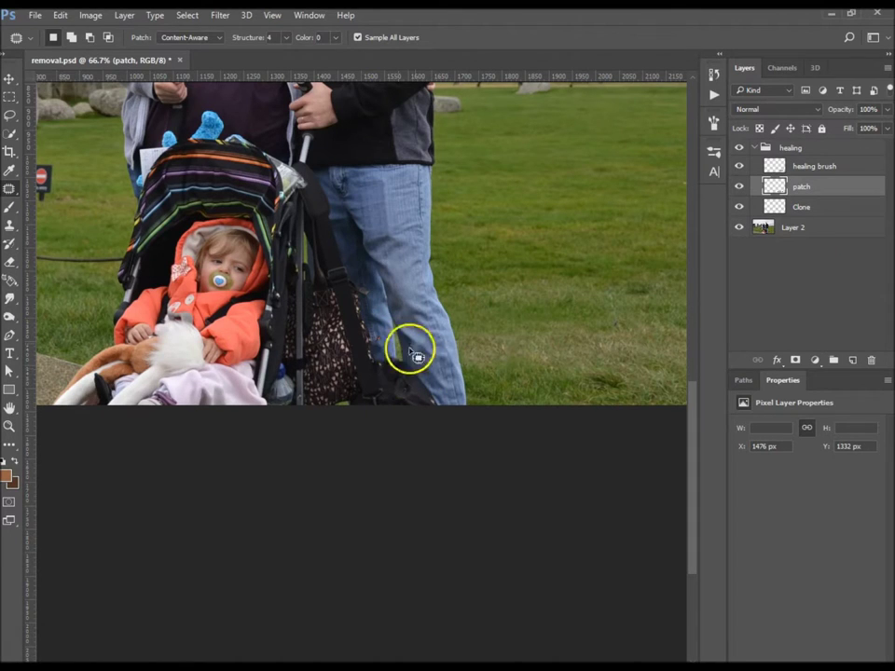
click(819, 166)
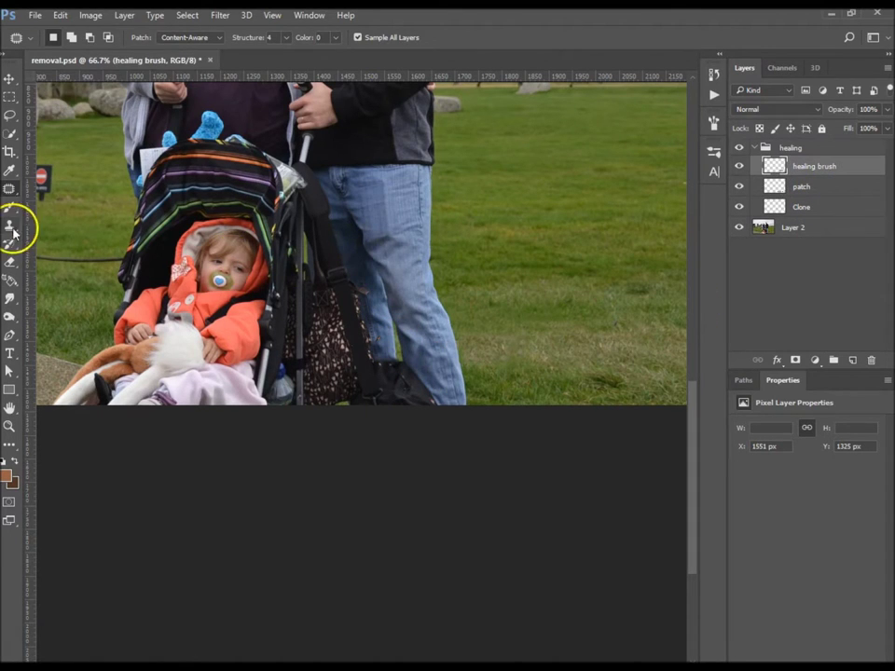
Spot-heal the bag edge beside the jeans and move the Clone layer to the top of the group
drag(9, 188, 73, 199)
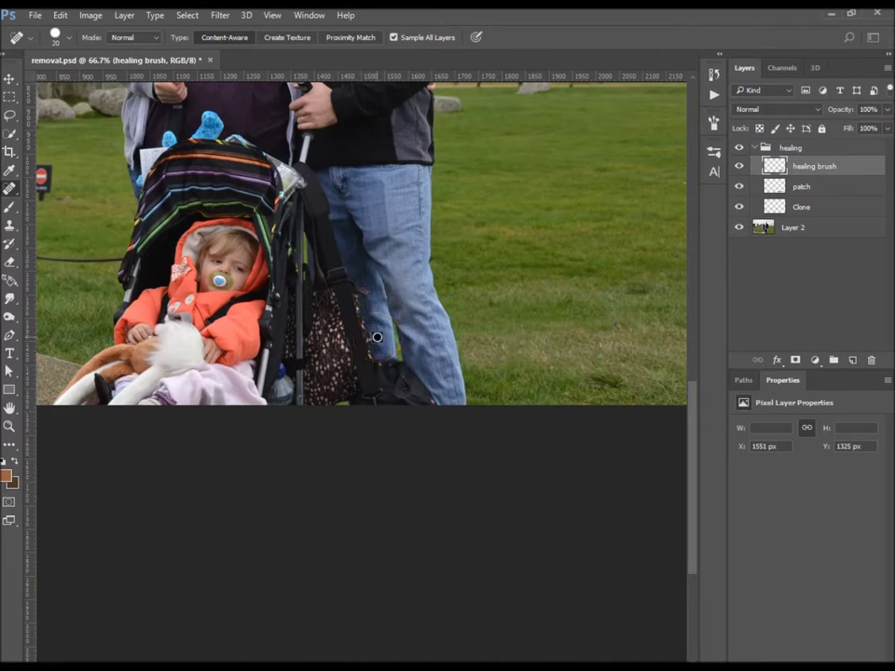
mouse_move(377, 338)
mouse_down()
mouse_move(418, 372)
mouse_move(375, 339)
mouse_move(381, 357)
mouse_up()
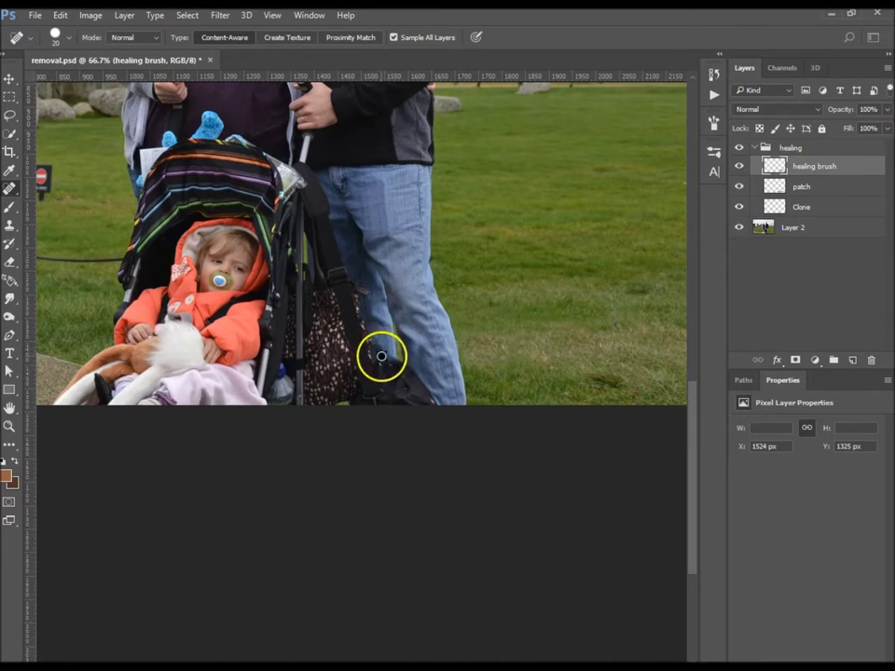
click(821, 210)
drag(825, 212, 819, 158)
Clone Stamp over the bag edge with a smaller brush, sampling clean grass, then fit the photo
click(238, 267)
click(9, 224)
alt+click(354, 321)
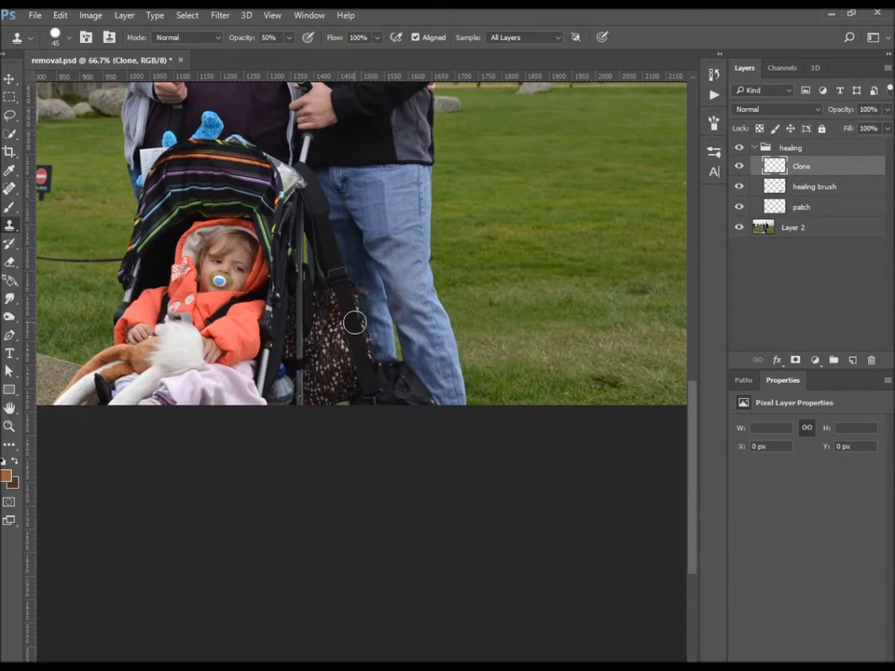
key(bracketleft)
key(bracketleft)
key(bracketleft)
click(376, 334)
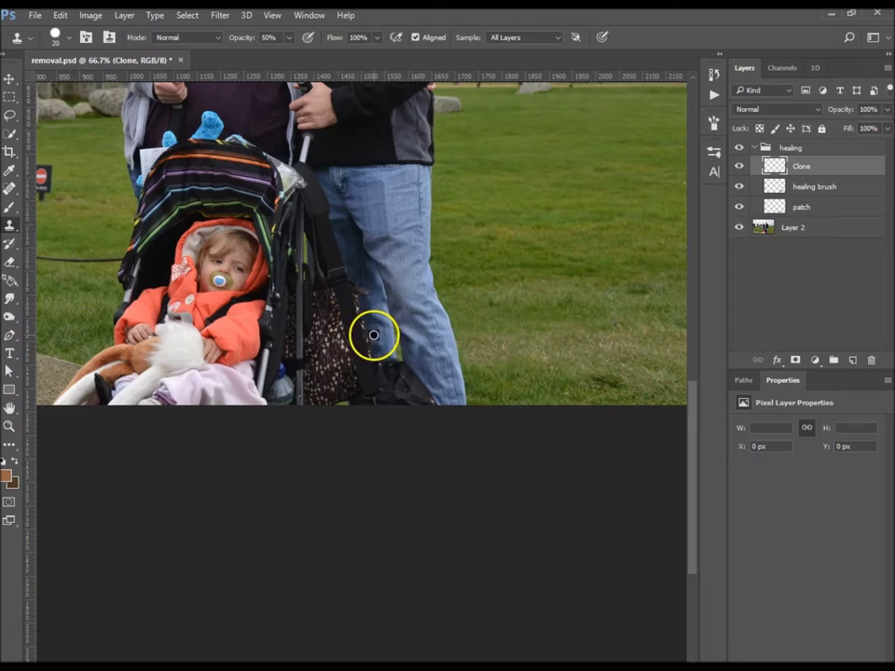
drag(371, 335, 370, 327)
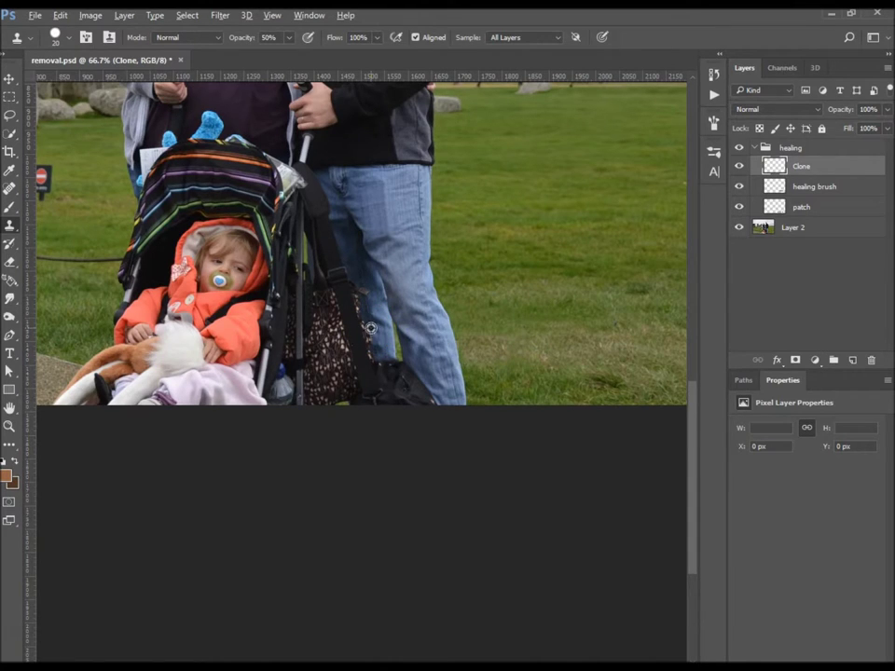
drag(369, 338, 375, 354)
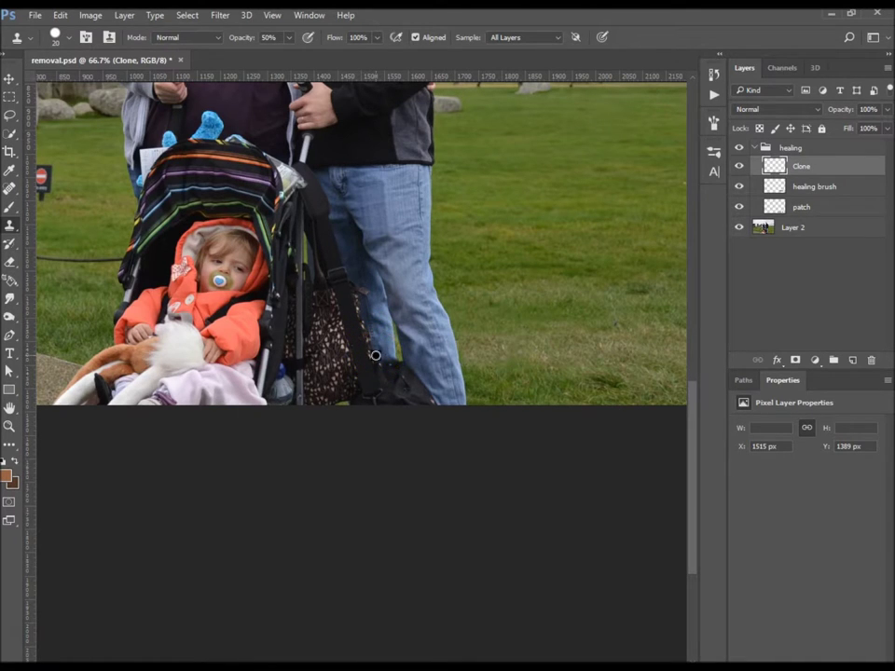
alt+click(502, 325)
key(ctrl+0)
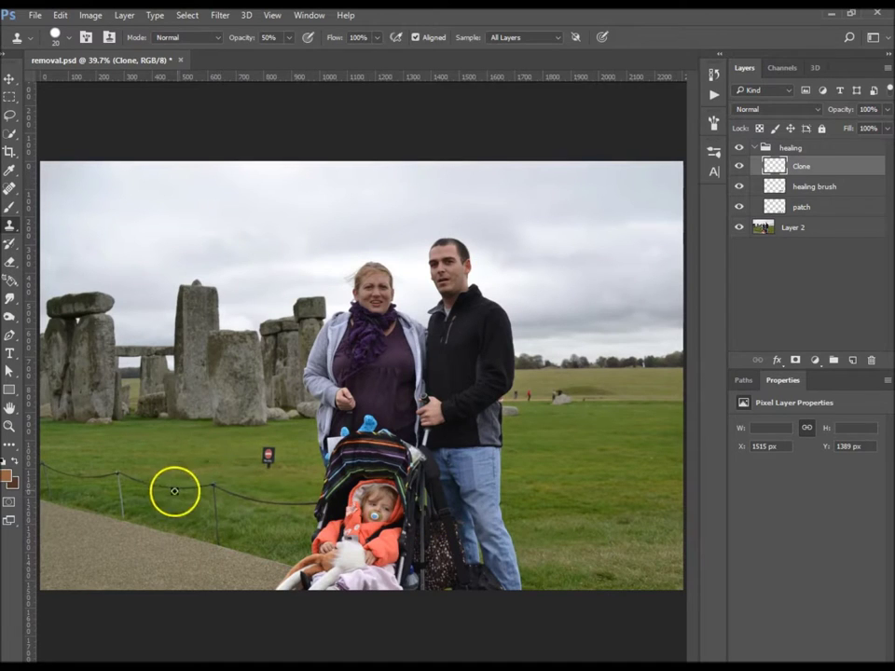
Move the healing brush layer to the top of the group and choose the Spot Healing Brush
mouse_move(833, 193)
mouse_down()
mouse_move(849, 190)
mouse_move(845, 164)
mouse_up()
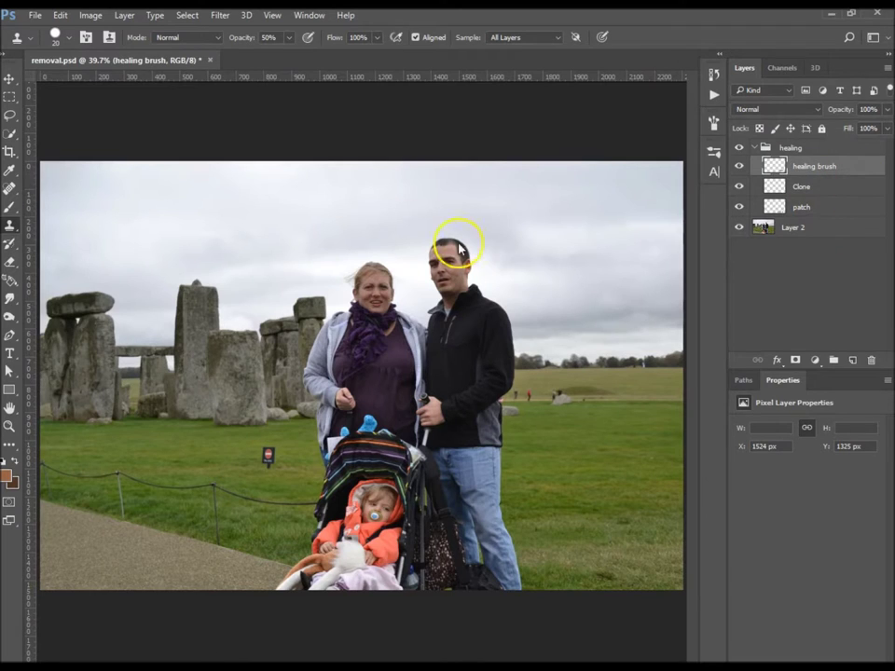
click(10, 188)
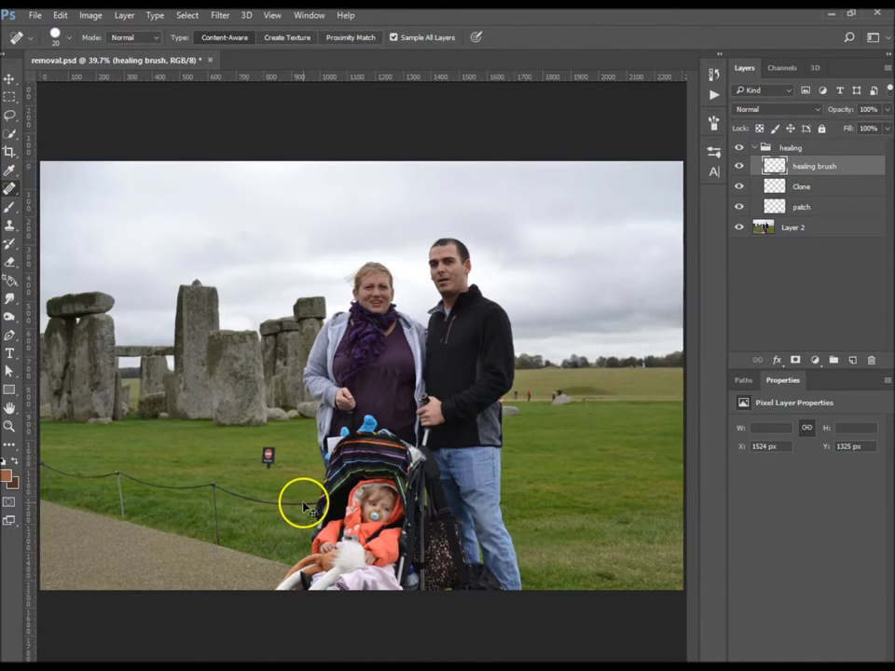
scroll(305, 508, up, 2)
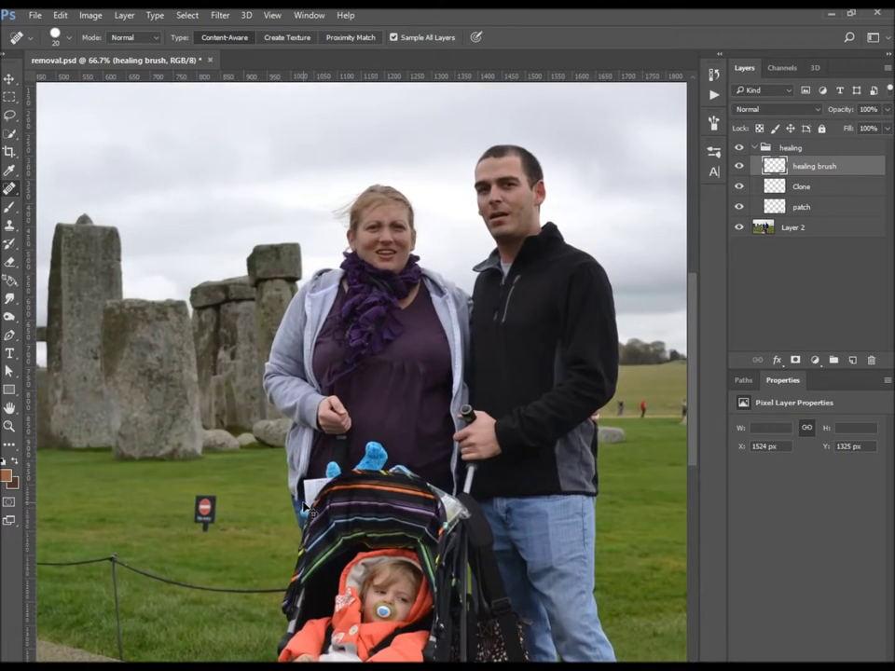
drag(267, 527, 453, 381)
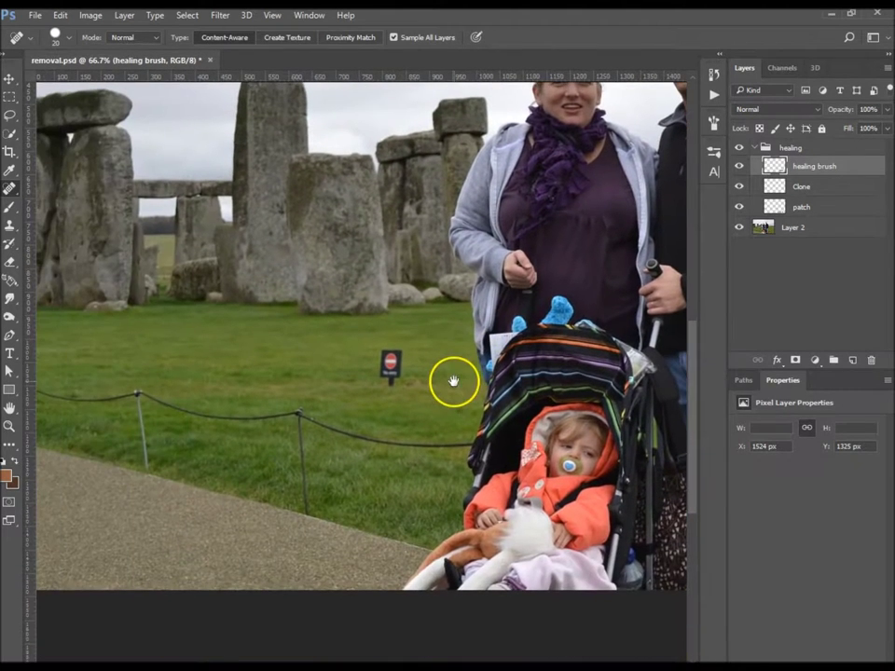
Heal away the rope and its posts on the grass left of the stroller
mouse_move(465, 445)
mouse_down()
mouse_move(385, 445)
mouse_move(297, 412)
mouse_up()
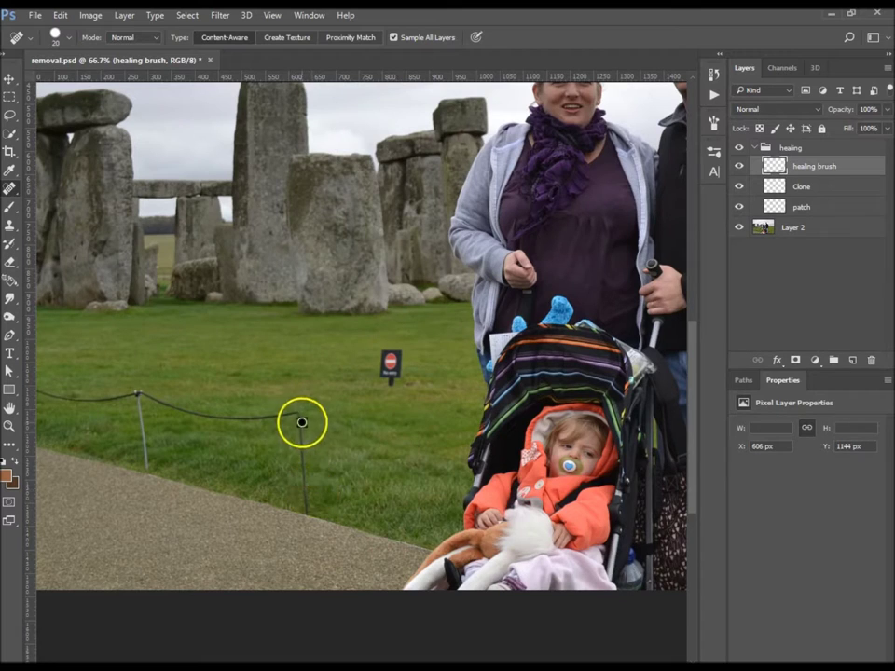
drag(296, 412, 308, 513)
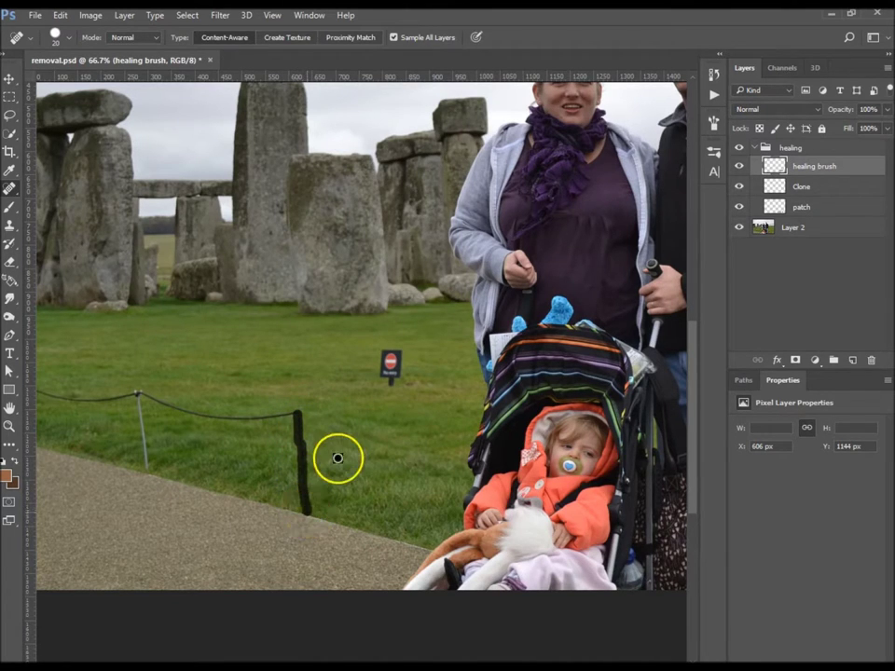
mouse_move(298, 413)
mouse_down()
mouse_move(193, 415)
mouse_move(137, 393)
mouse_move(146, 465)
mouse_up()
mouse_move(386, 417)
mouse_down()
mouse_move(435, 416)
mouse_move(322, 418)
mouse_move(257, 391)
mouse_move(271, 451)
mouse_move(256, 394)
mouse_move(255, 408)
mouse_up()
Move the Clone layer above the healing brush layer and choose the Patch Tool
drag(565, 433, 311, 435)
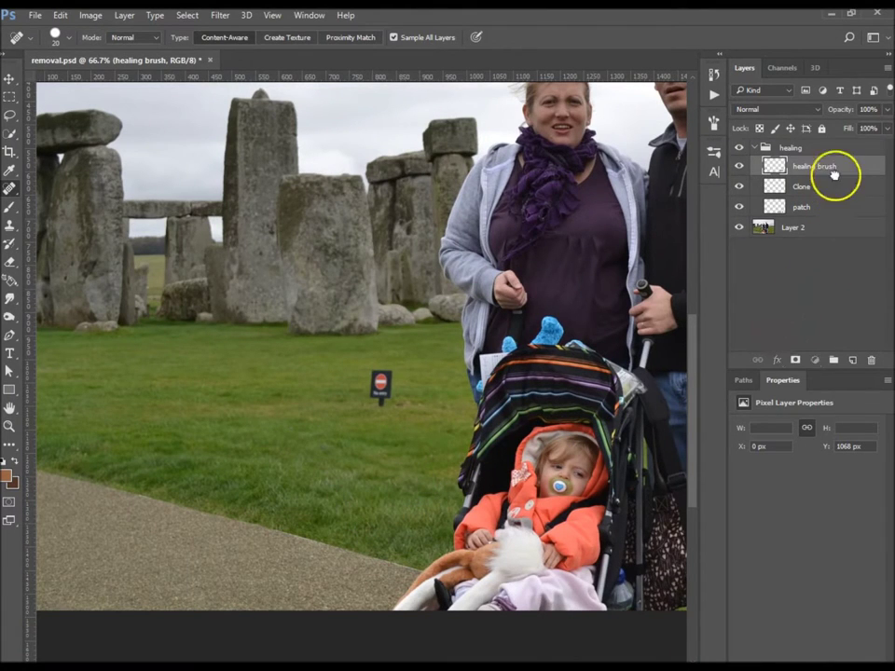
mouse_move(832, 174)
mouse_down()
mouse_move(835, 166)
mouse_move(836, 204)
mouse_up()
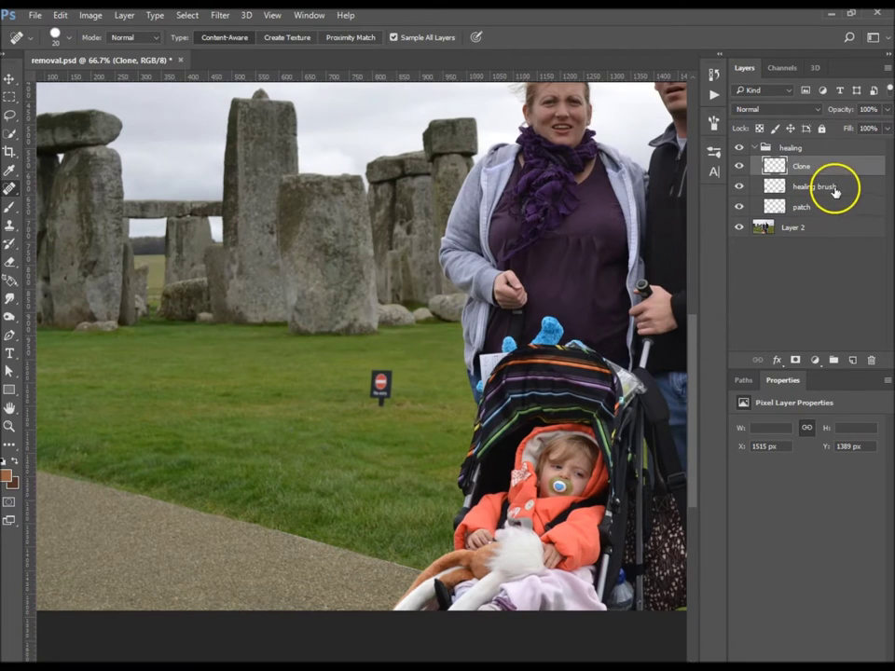
right_click(11, 190)
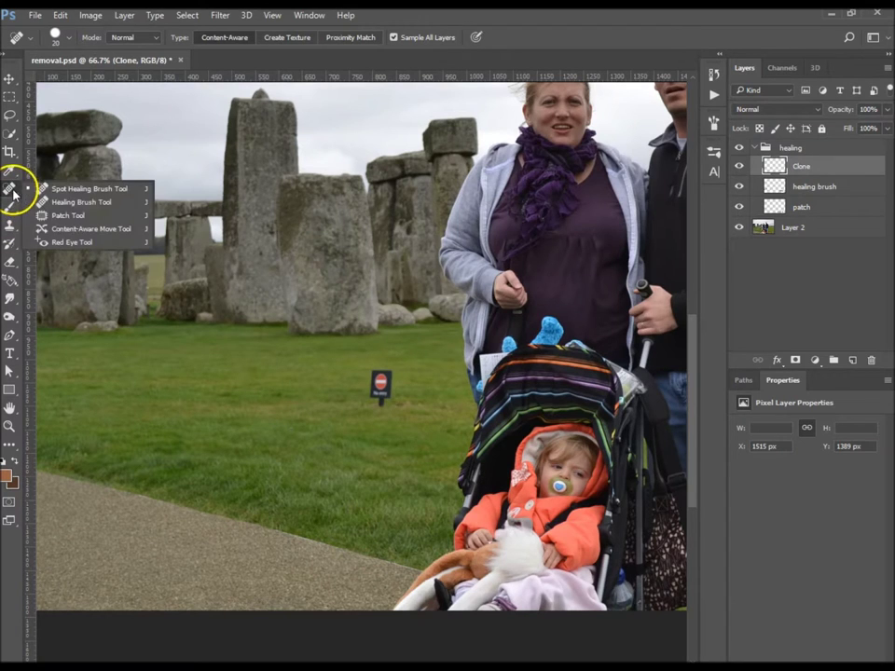
click(69, 215)
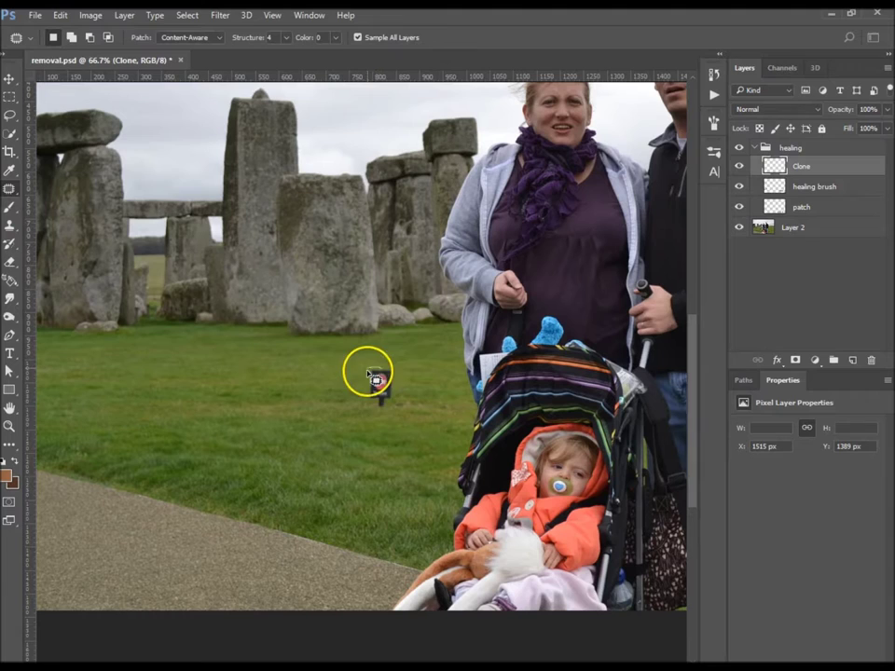
Patch the small red sign on the grass with nearby grass and deselect
mouse_move(370, 392)
mouse_down()
mouse_move(386, 408)
mouse_move(389, 369)
mouse_move(389, 394)
mouse_up()
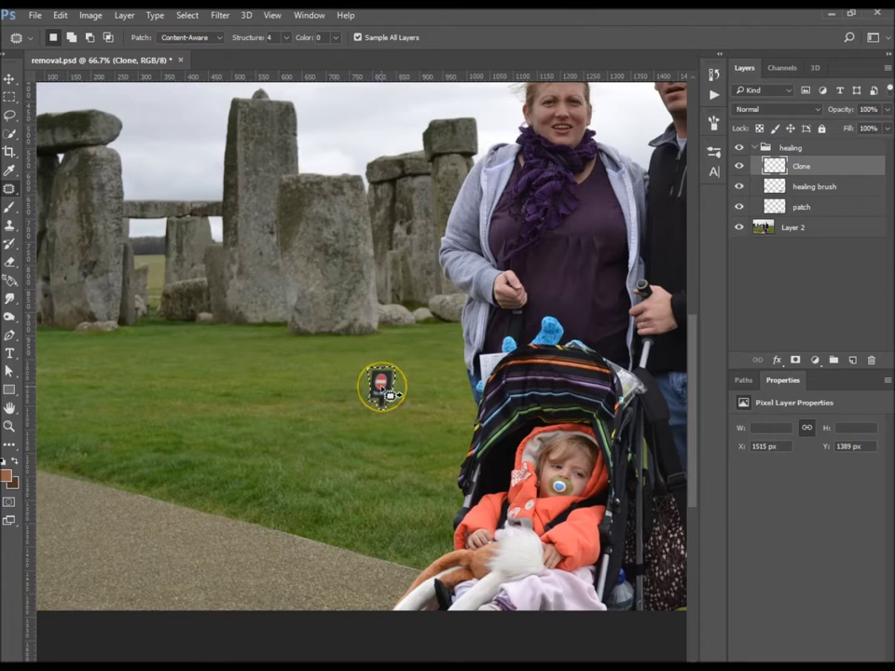
drag(380, 388, 351, 389)
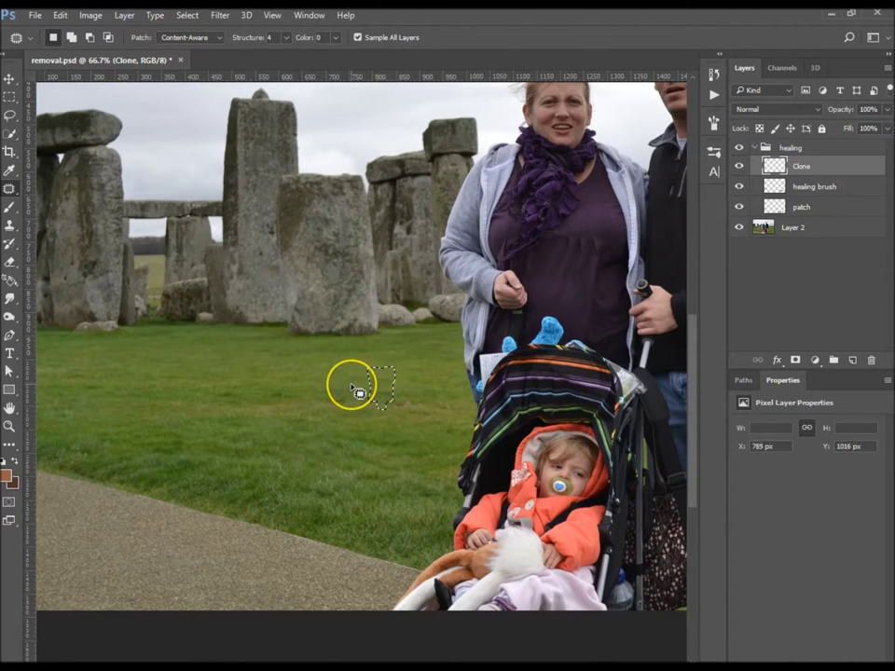
drag(359, 391, 351, 385)
key(ctrl+d)
click(413, 477)
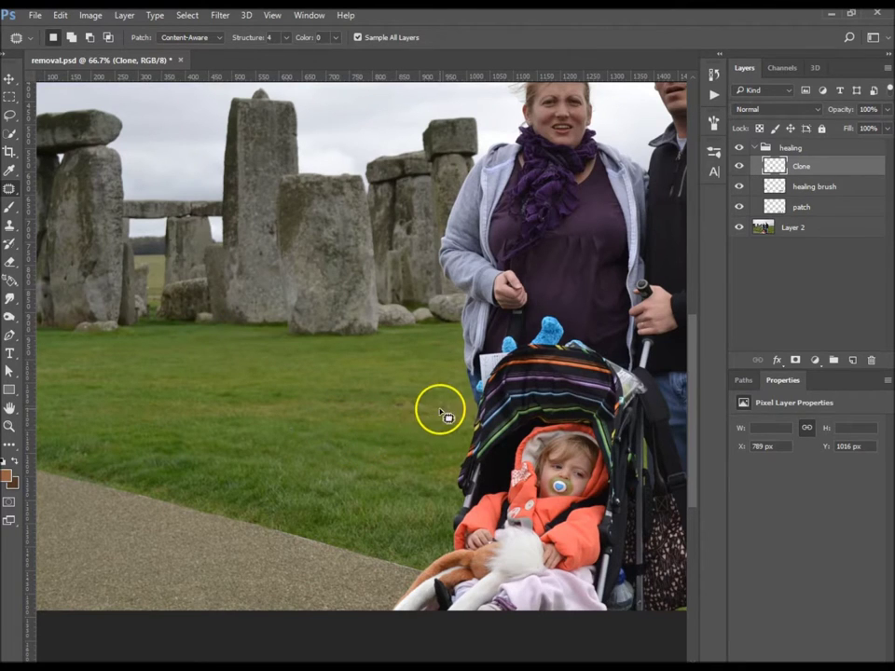
drag(472, 397, 130, 377)
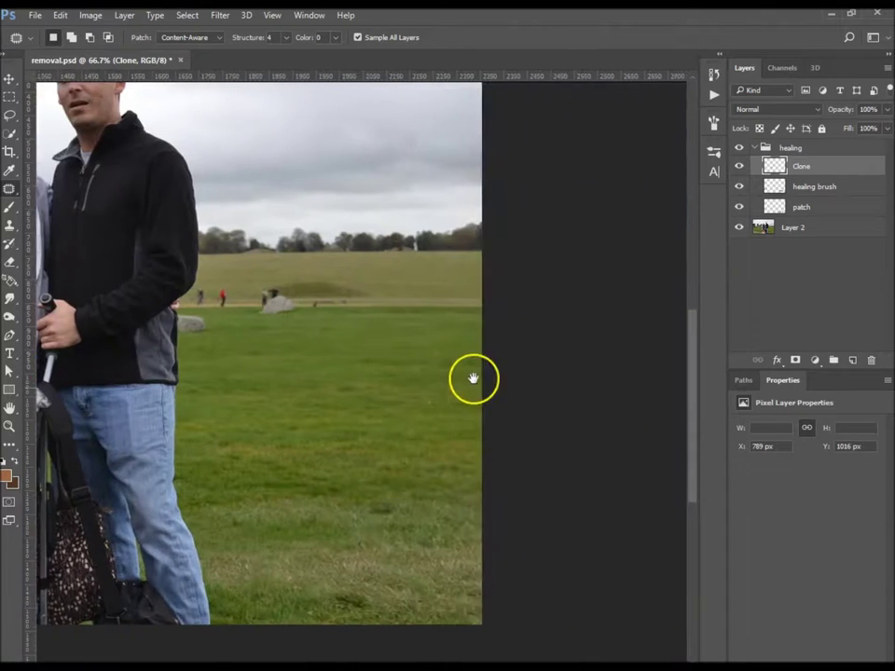
Reorder the group so the patch layer sits on top, above healing brush and Clone
drag(342, 366, 456, 377)
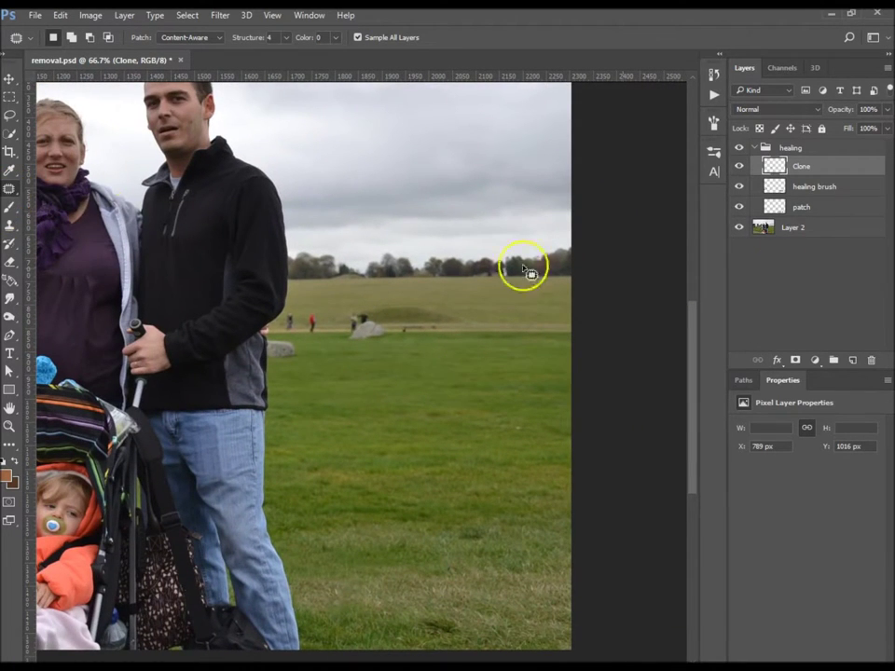
click(826, 189)
drag(826, 187, 836, 165)
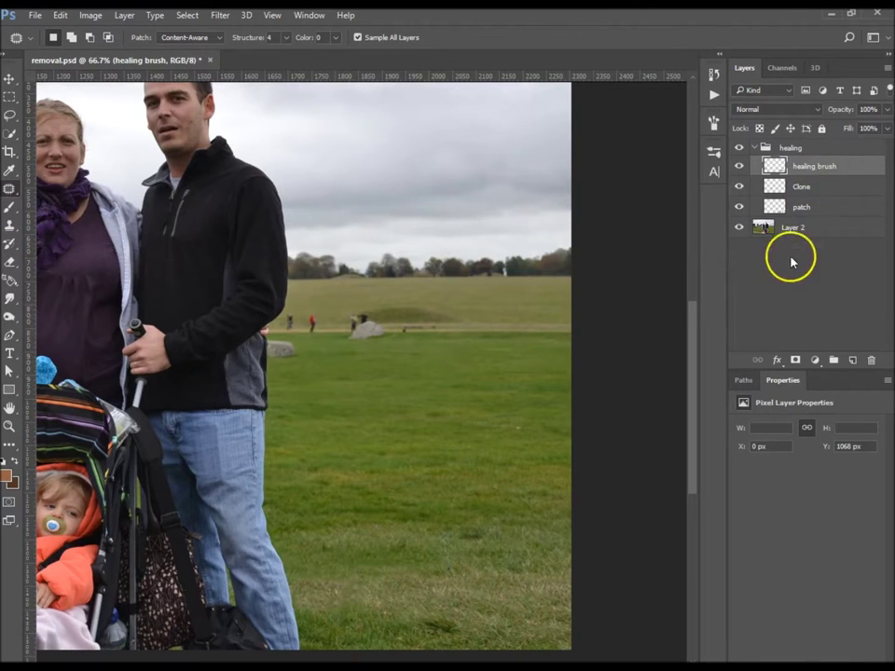
click(828, 212)
drag(827, 212, 829, 168)
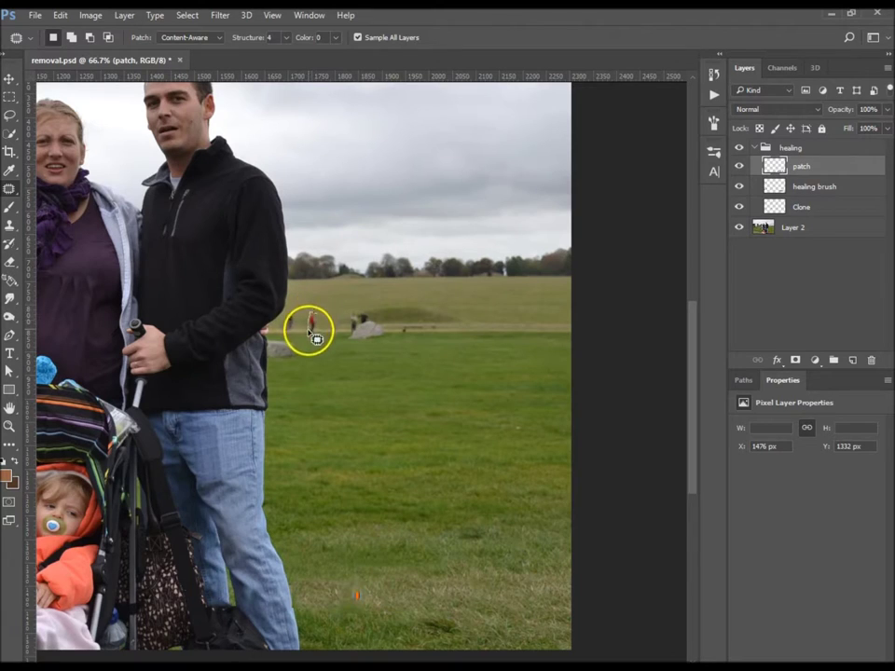
Patch the distant figure behind the man's elbow with clean grass, then raise the healing brush layer
mouse_move(319, 319)
mouse_down()
mouse_move(314, 326)
mouse_move(329, 328)
mouse_up()
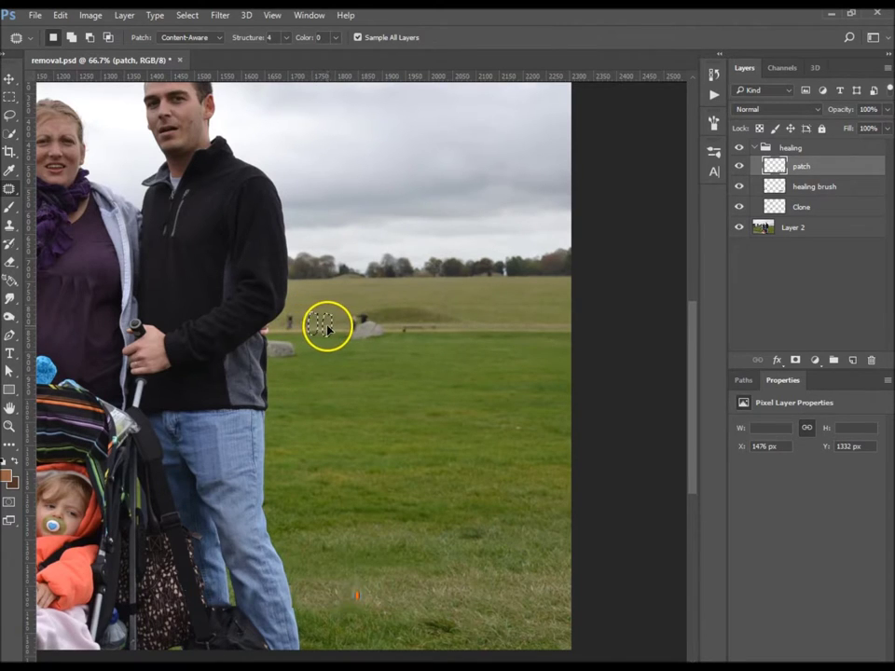
drag(329, 328, 370, 418)
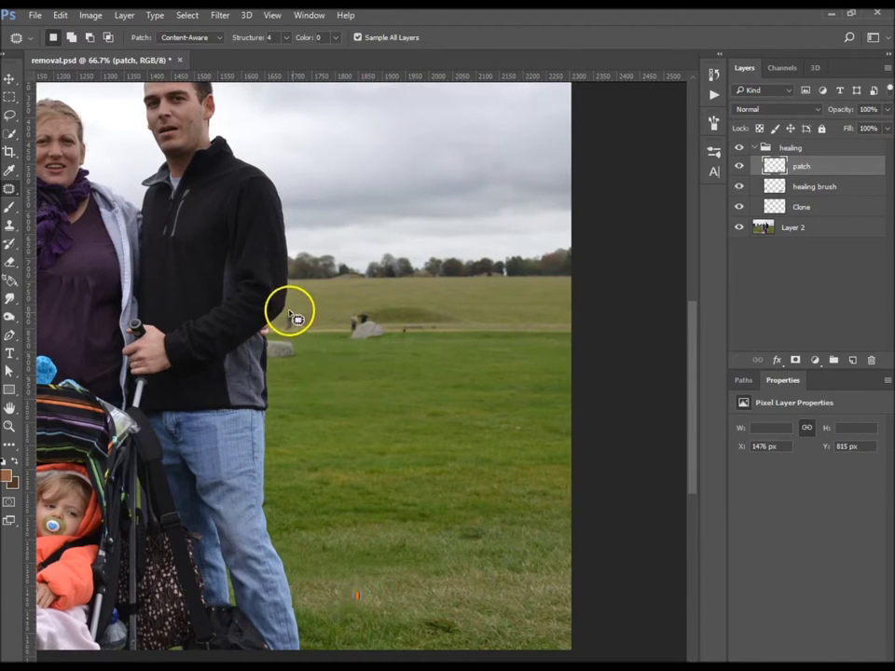
drag(291, 319, 371, 375)
drag(358, 350, 335, 333)
key(ctrl+d)
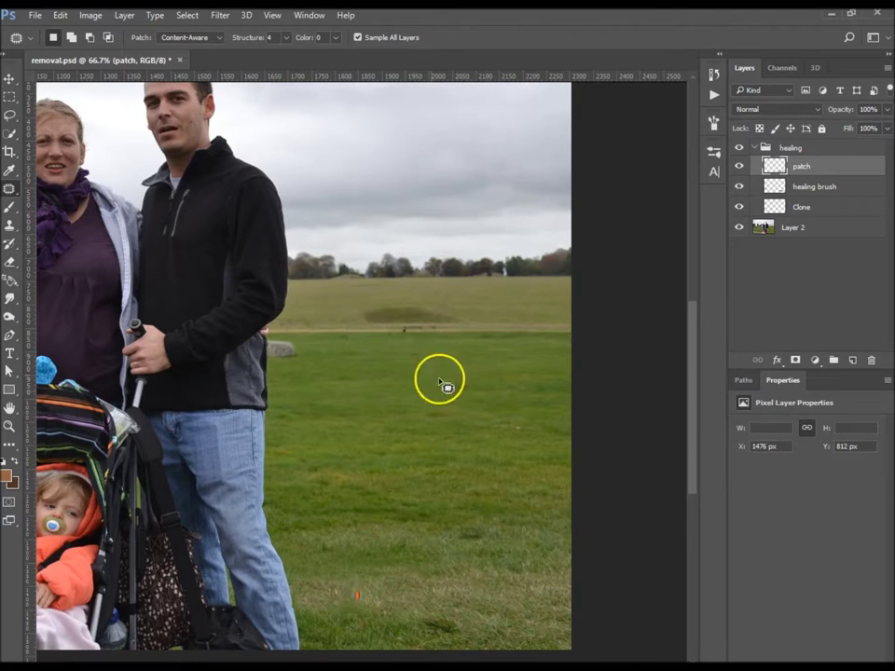
click(847, 192)
drag(846, 193, 847, 168)
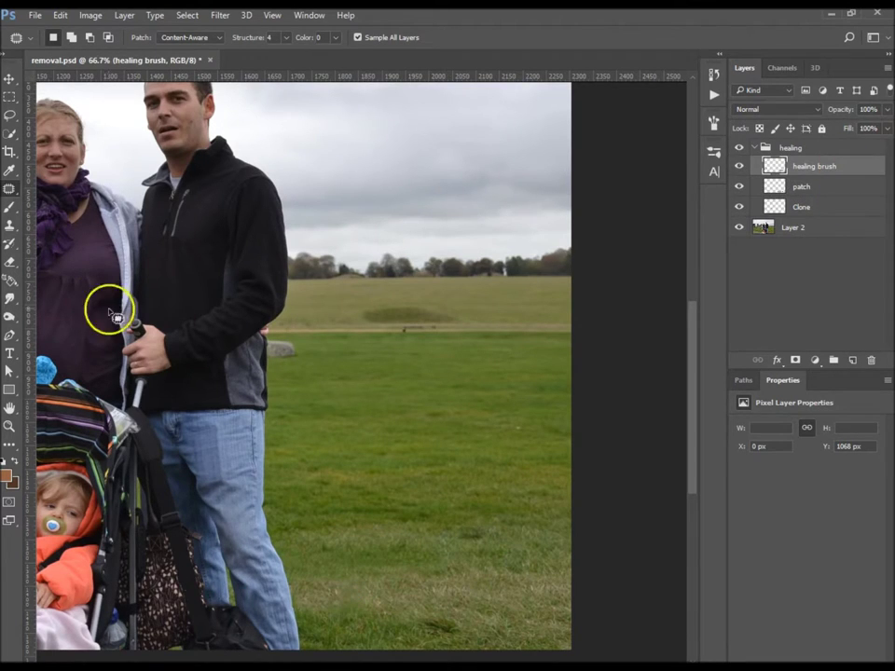
Choose the Spot Healing Brush and zoom out to bring the stones on the left into view
right_click(12, 189)
click(38, 202)
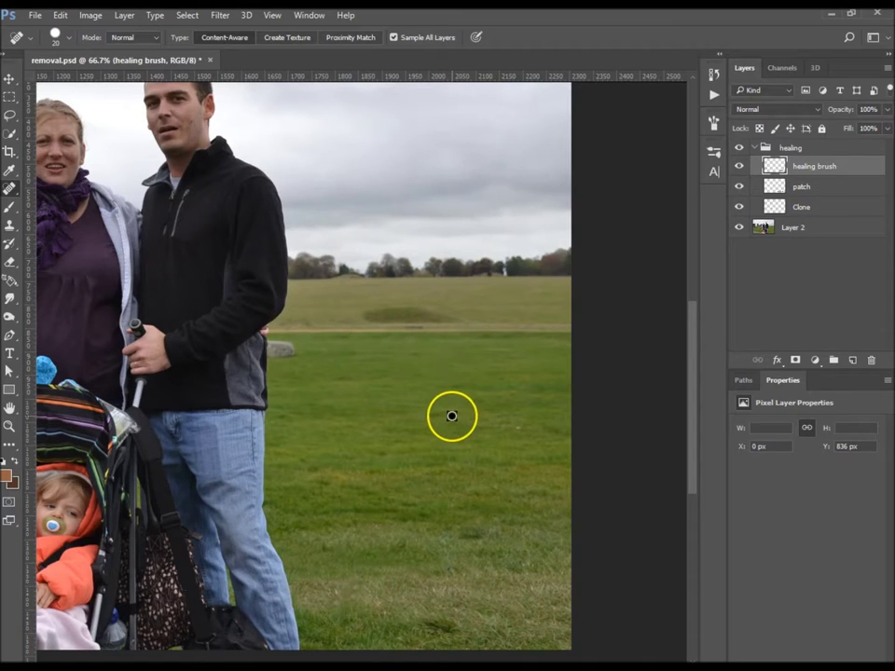
scroll(354, 395, down, 1)
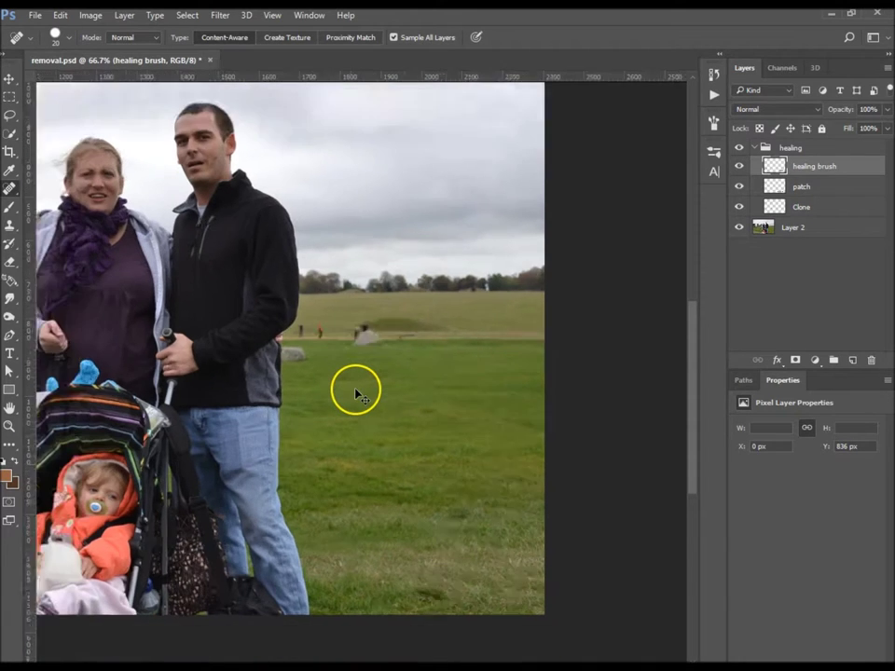
drag(364, 393, 573, 384)
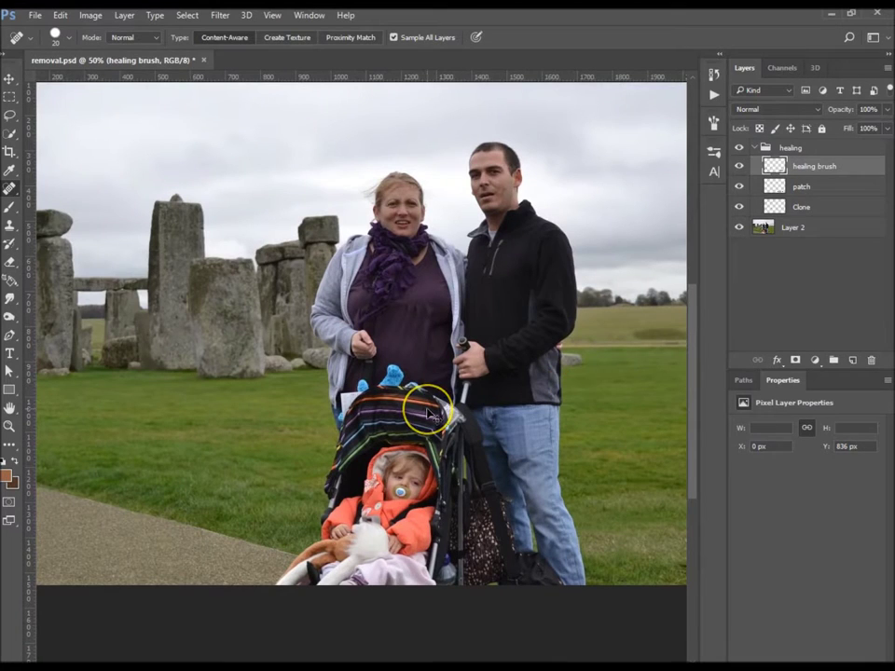
scroll(431, 414, down, 1)
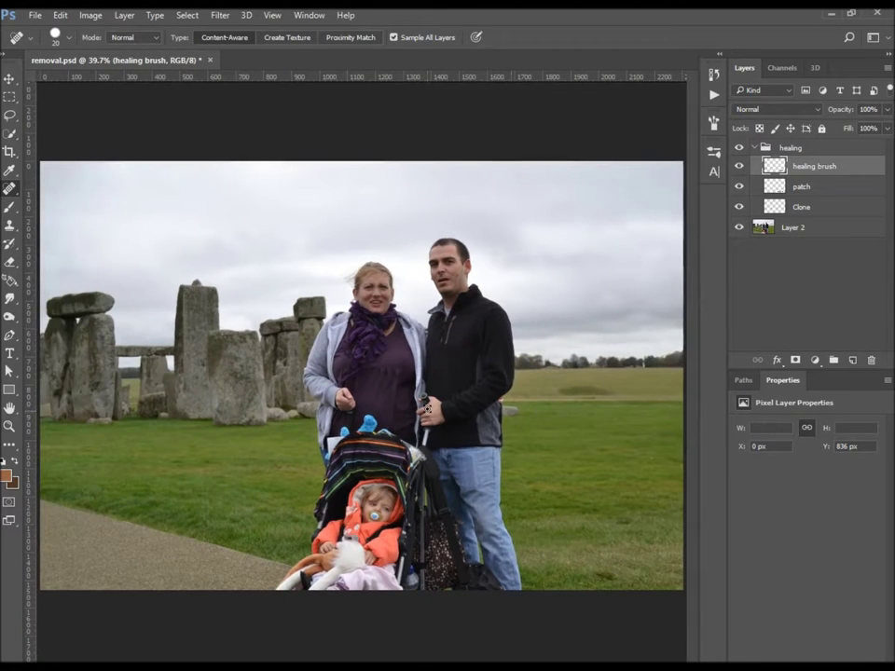
Collapse the healing group, toggle its visibility to compare with the original, then select the patch layer
click(756, 149)
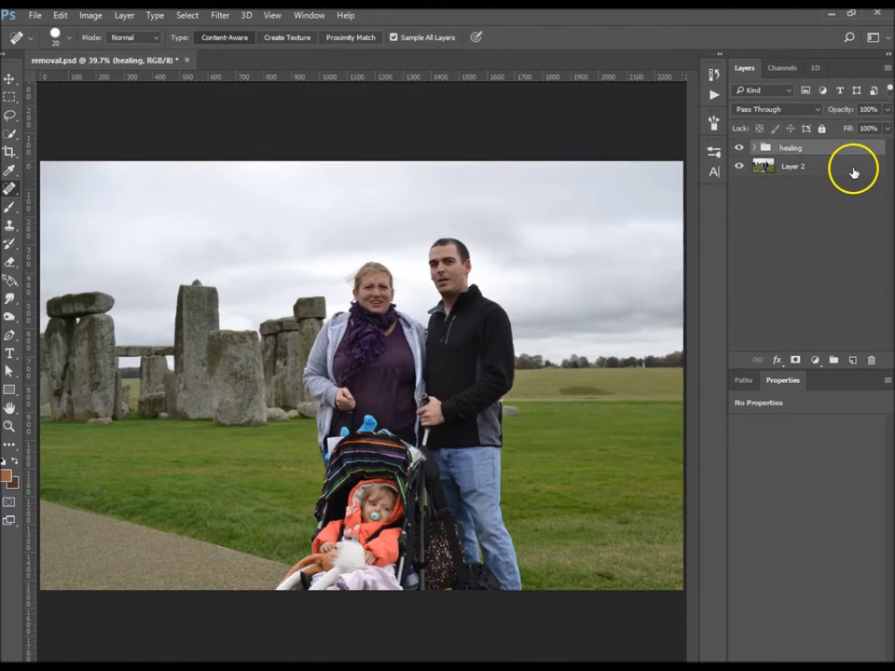
click(739, 149)
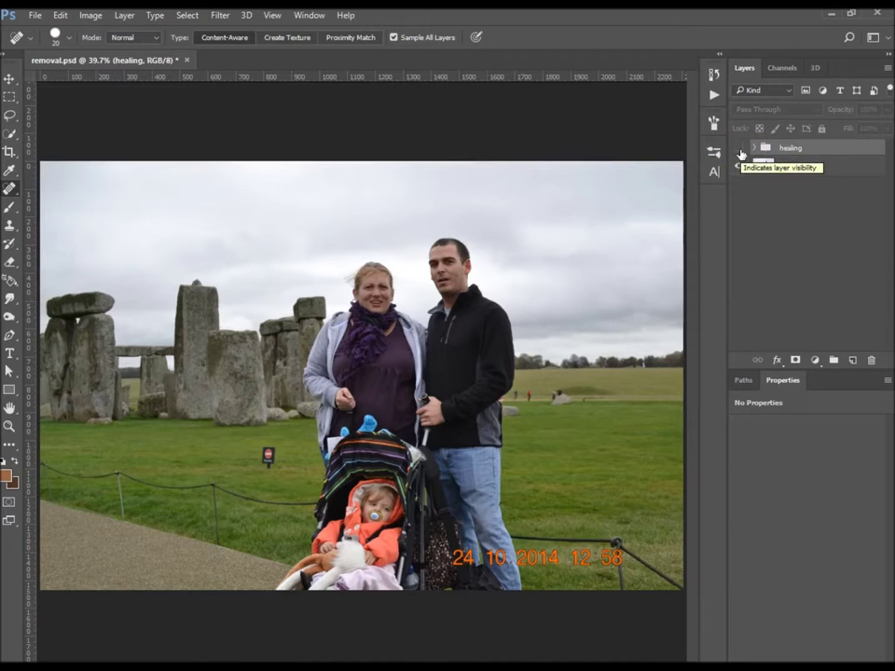
click(740, 149)
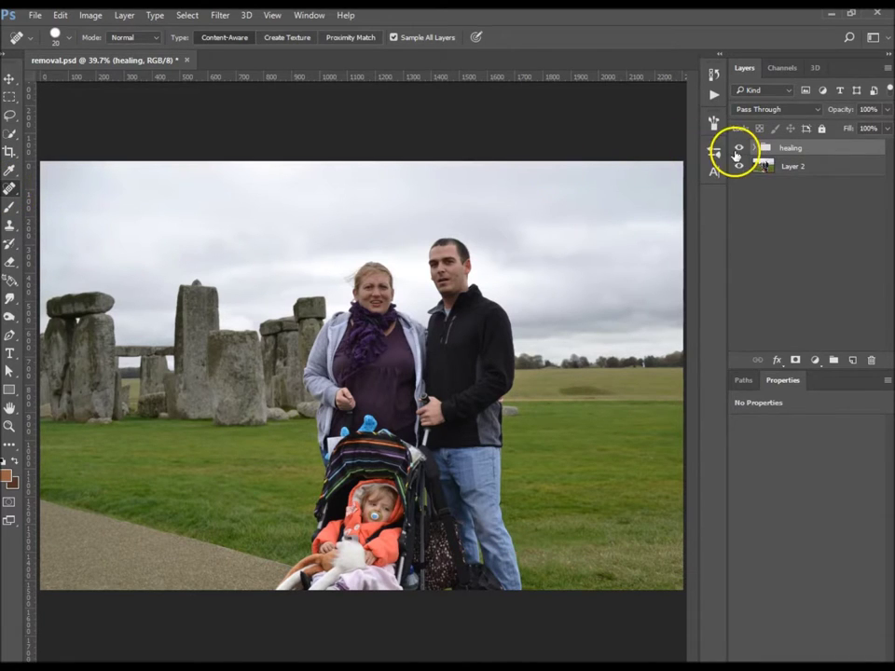
click(741, 150)
click(741, 151)
click(741, 151)
click(740, 151)
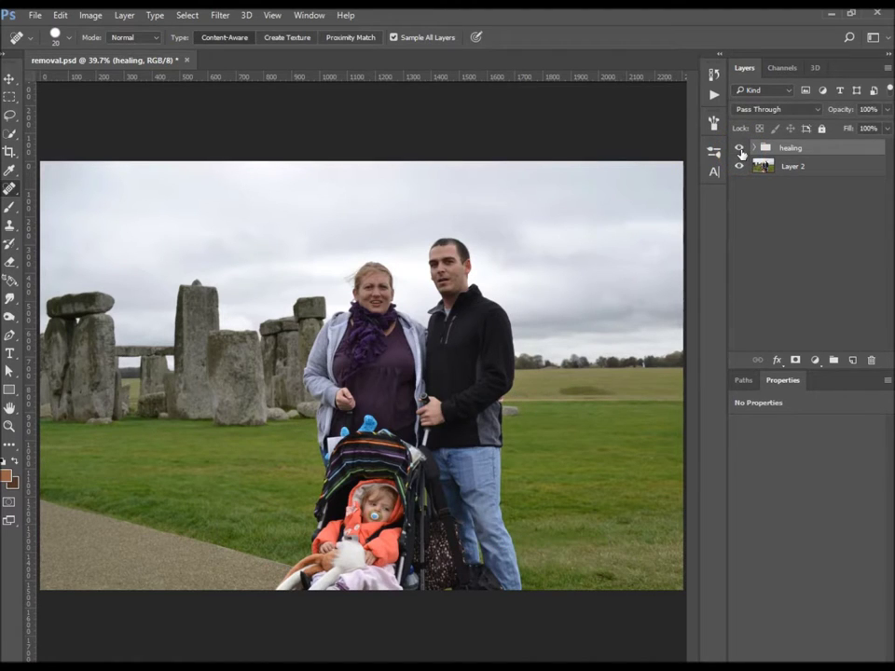
click(740, 151)
click(755, 148)
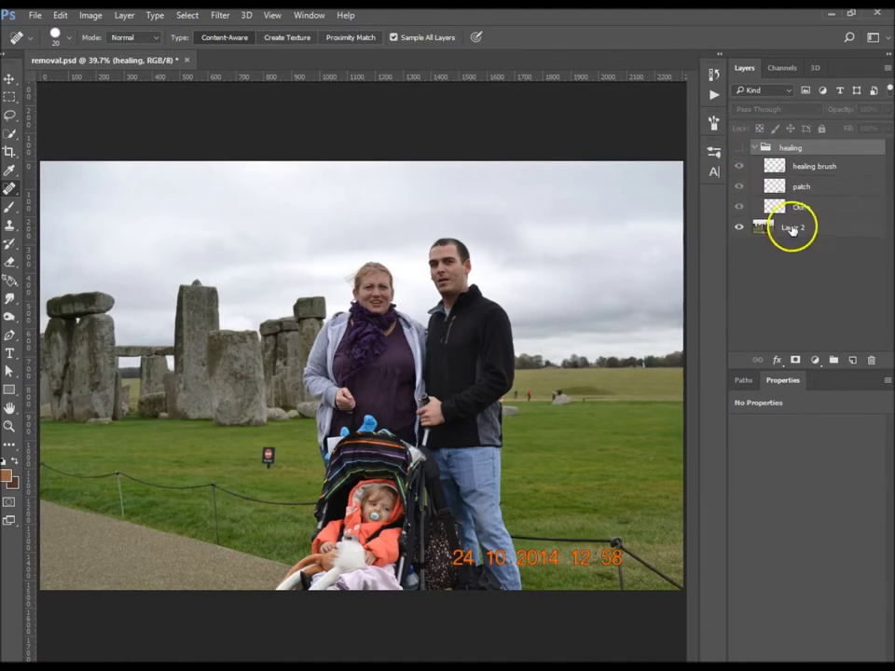
click(832, 189)
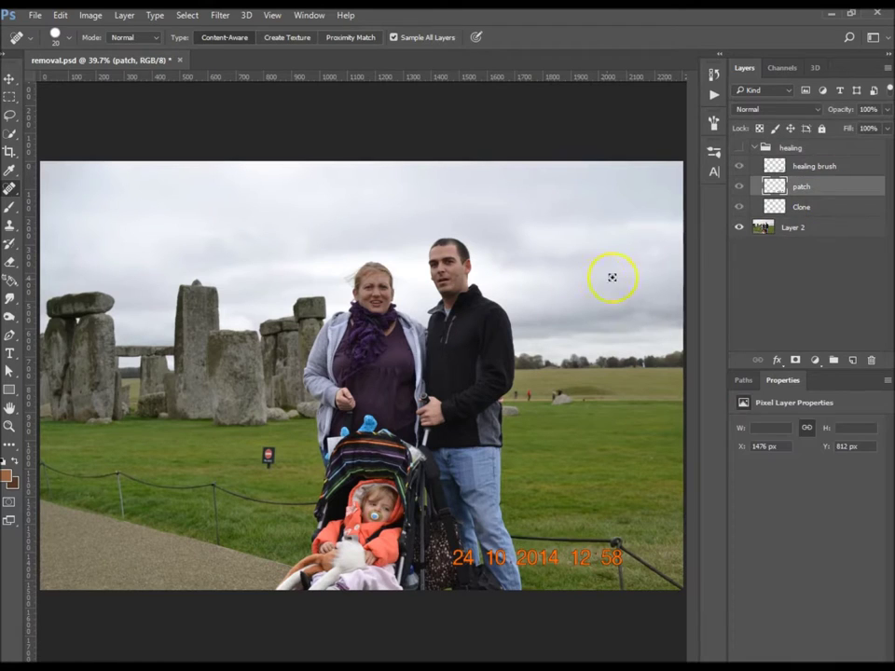
Choose the Patch Tool, move the patch layer to the top, and patch the distant people on the right
right_click(8, 191)
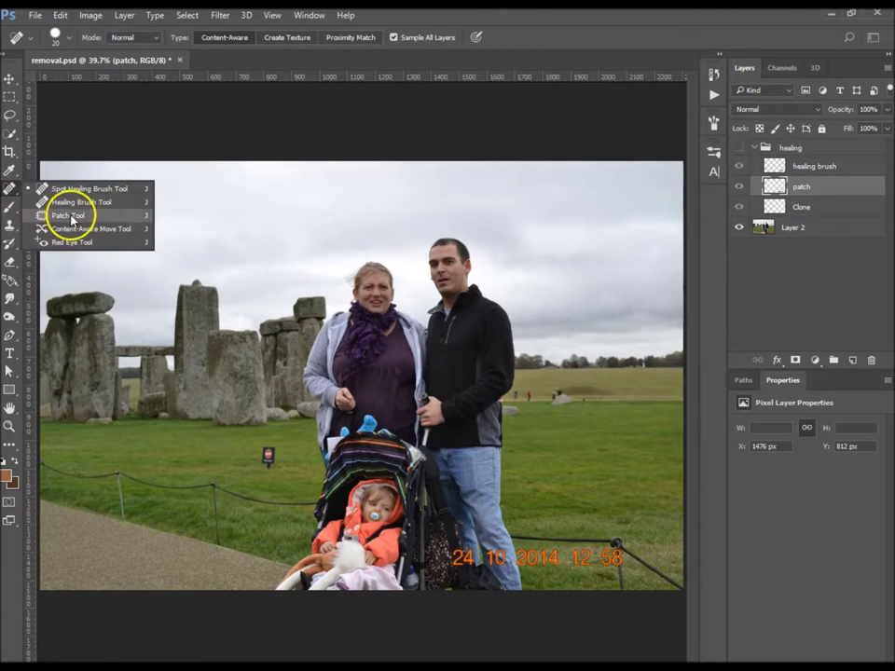
click(60, 213)
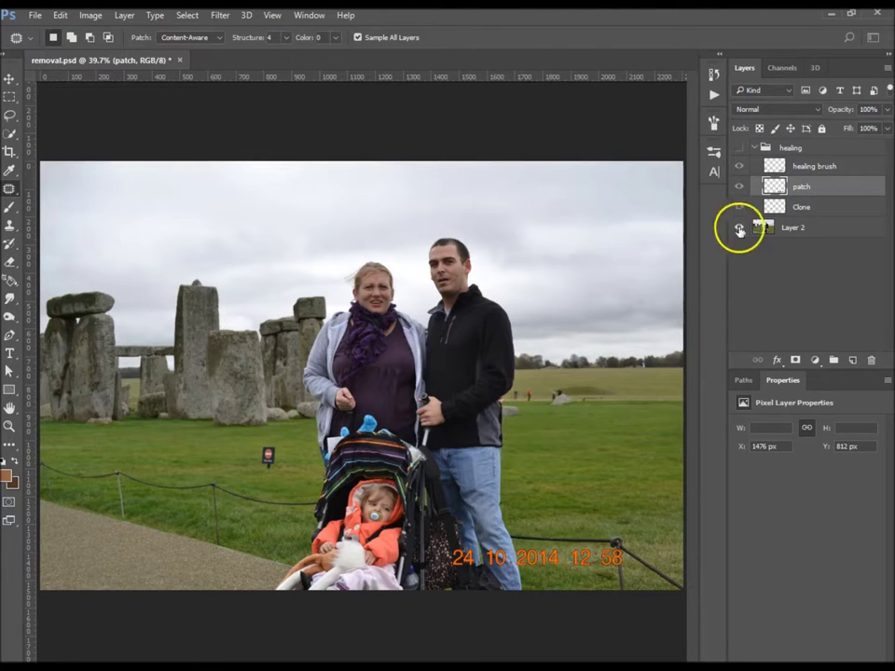
click(737, 149)
click(737, 149)
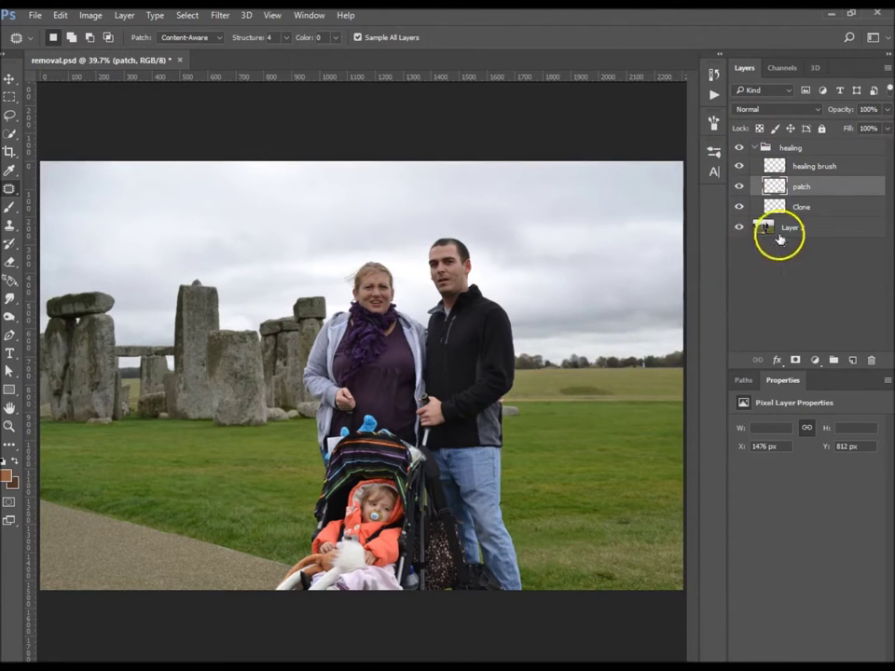
drag(825, 186, 828, 159)
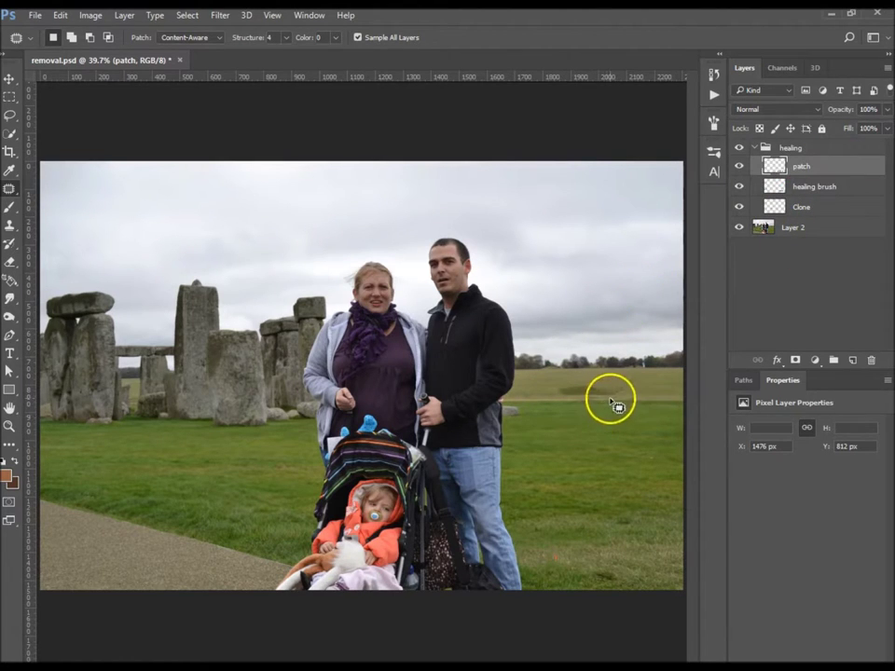
mouse_move(620, 395)
mouse_down()
mouse_move(574, 380)
mouse_move(554, 390)
mouse_move(581, 406)
mouse_move(617, 404)
mouse_move(617, 383)
mouse_move(606, 393)
mouse_move(667, 399)
mouse_up()
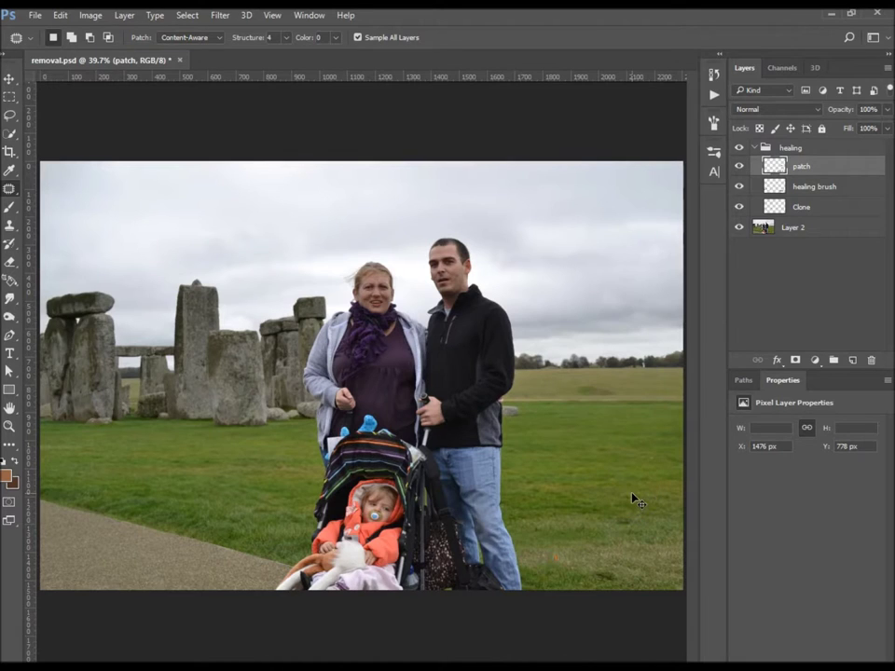
click(690, 119)
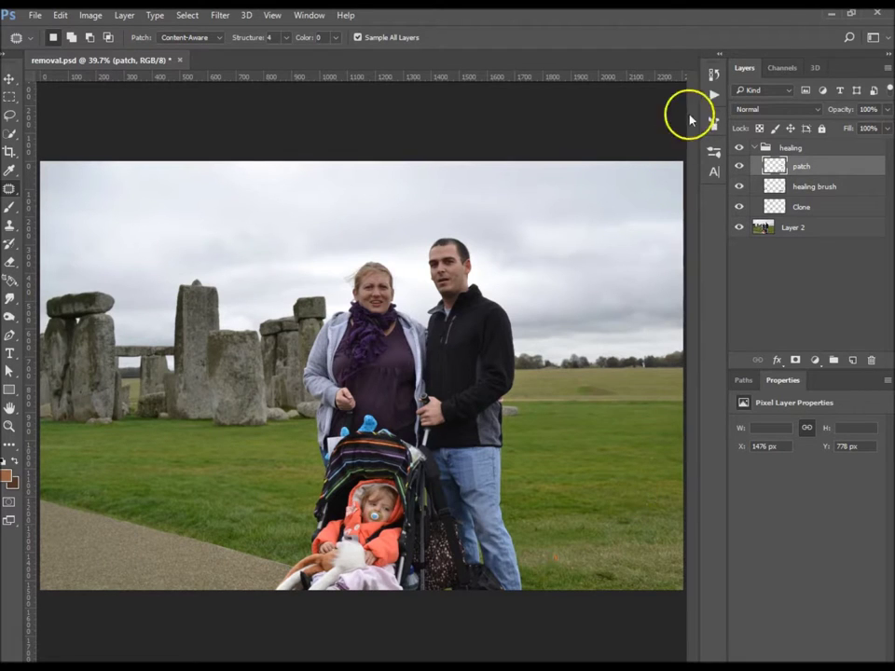
Use the History panel to return to the Patch Selection state
click(714, 74)
click(619, 304)
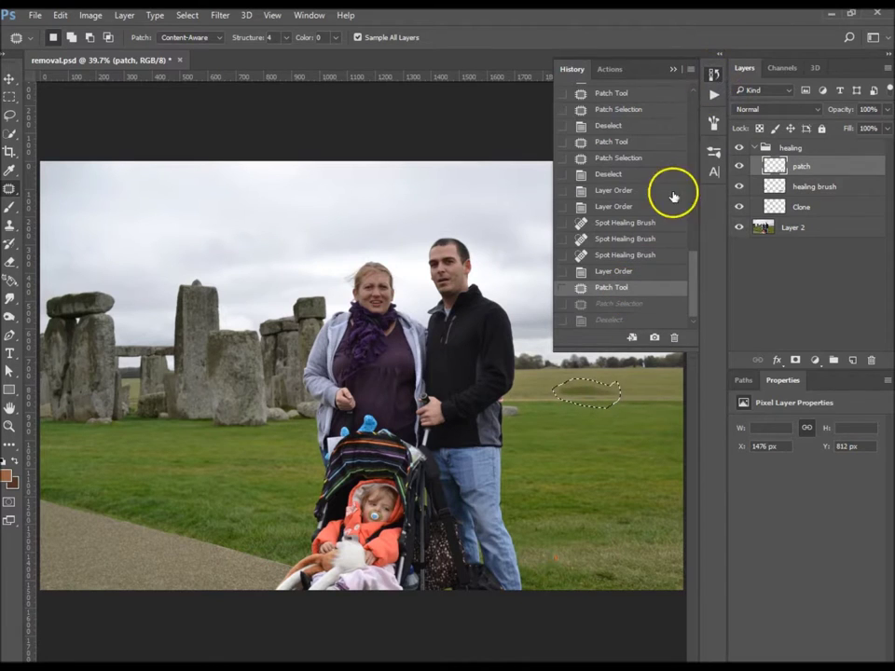
click(714, 75)
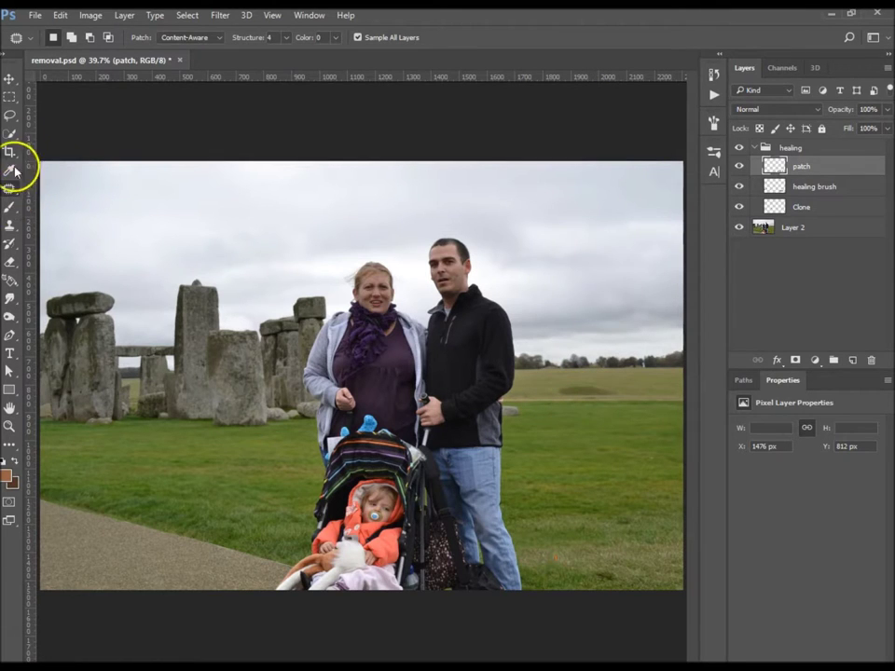
click(10, 133)
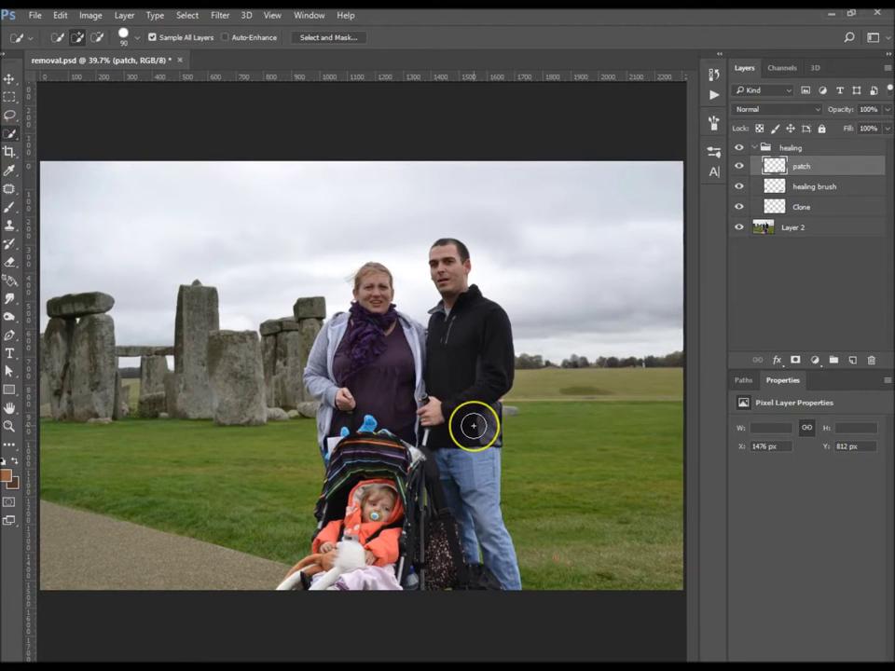
Select the distant field strip right of the man with a smaller Quick Selection brush and patch it with nearer grass
key(bracketleft)
key(bracketleft)
key(bracketleft)
key(bracketleft)
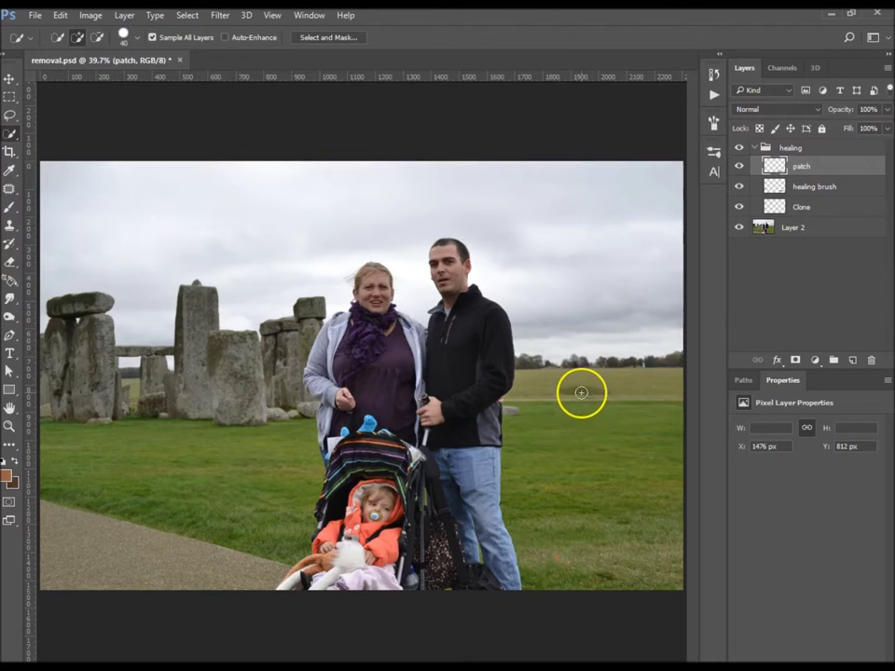
key(bracketleft)
mouse_move(568, 390)
mouse_down()
mouse_move(608, 393)
mouse_move(583, 414)
mouse_up()
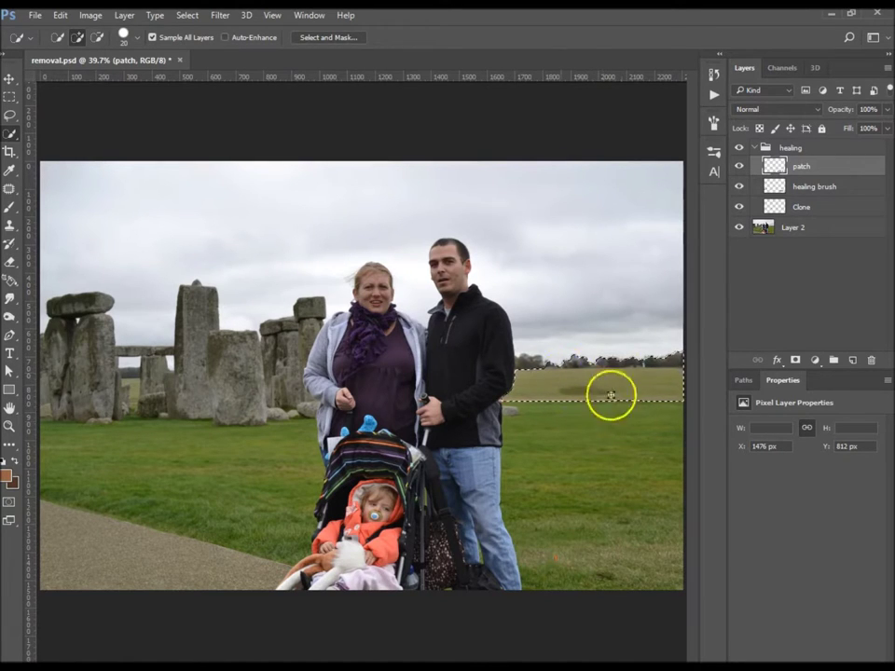
click(11, 189)
mouse_move(633, 390)
mouse_down()
mouse_move(631, 488)
mouse_move(633, 399)
mouse_up()
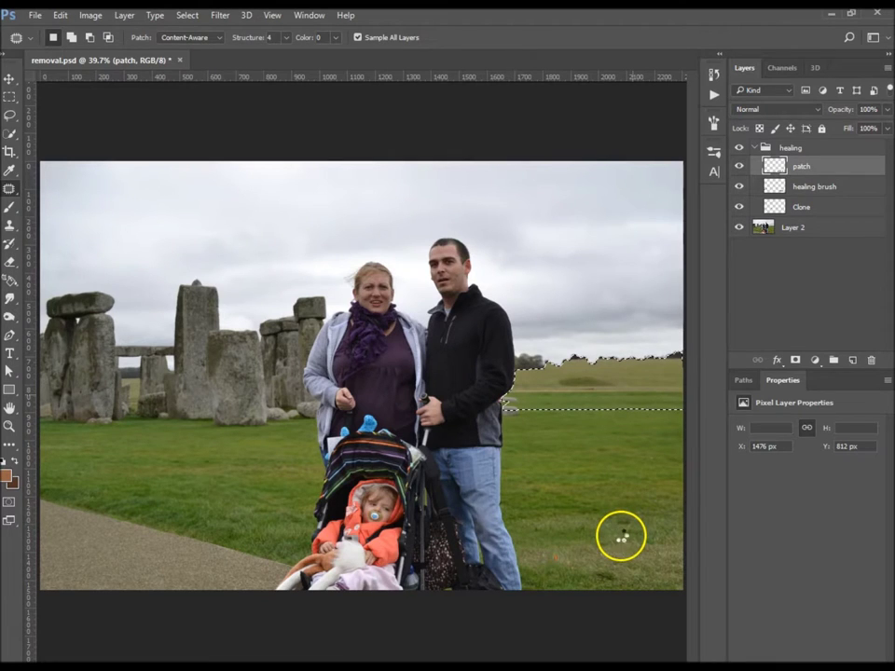
key(ctrl+z)
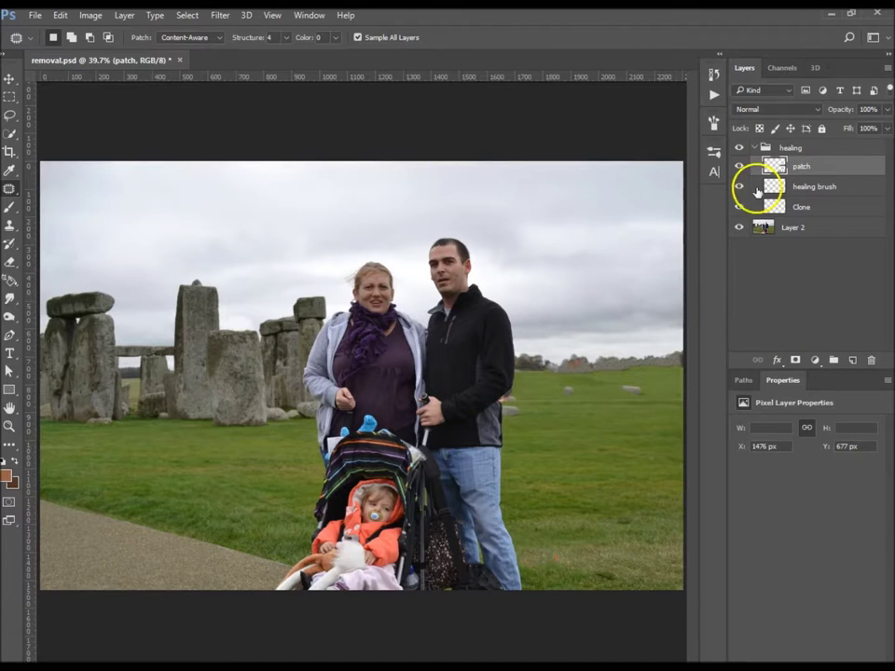
click(740, 151)
click(740, 151)
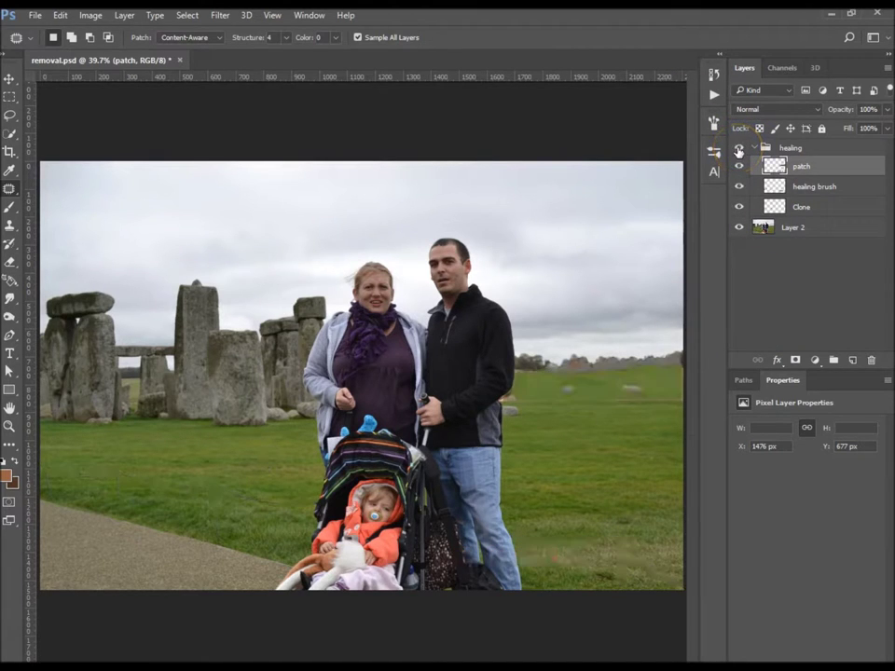